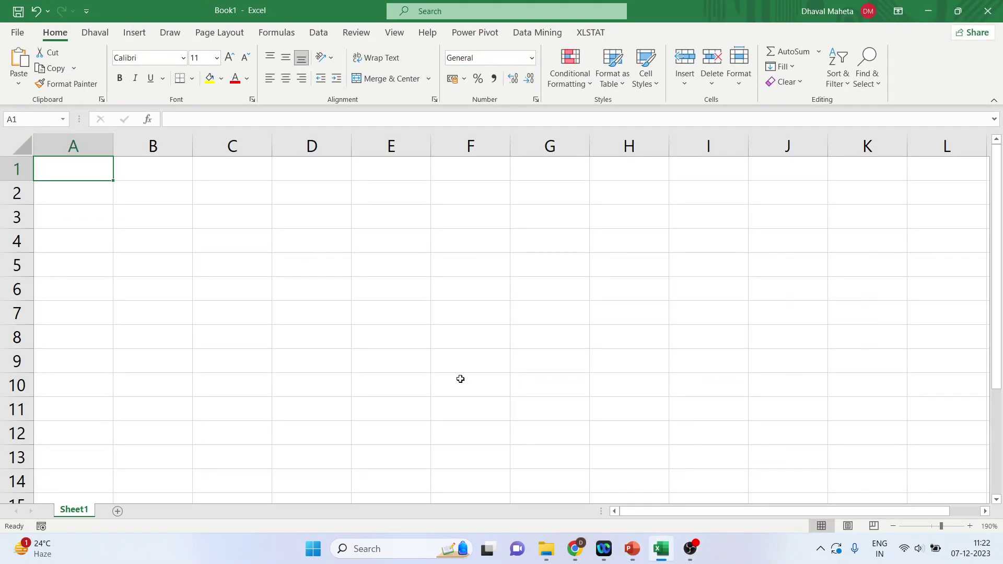
Enter =SEQUENCE(10) in A1 to spill 1–10 down A1:A10, then reselect A1 to view it
{"action": "type", "text": "=sequ"}
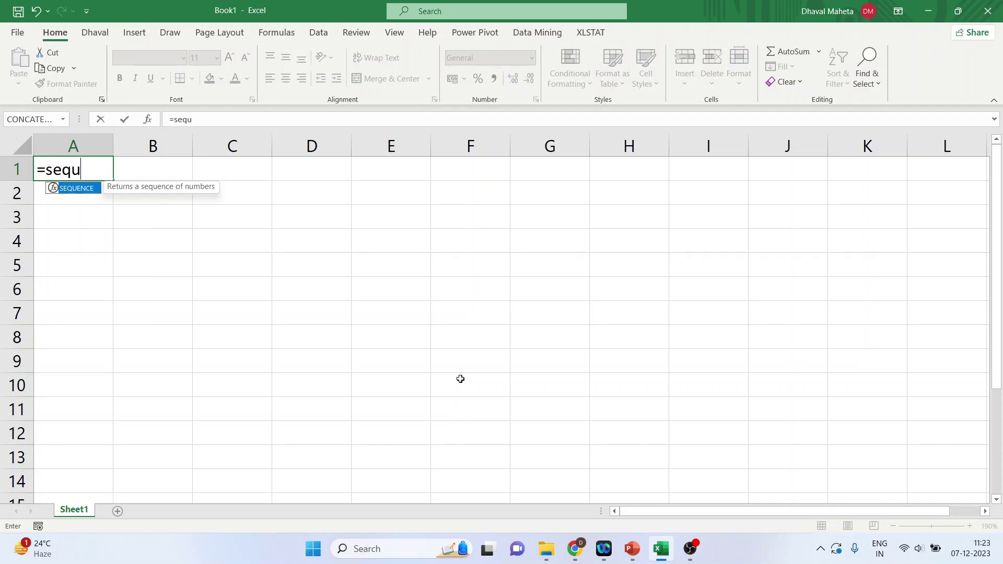
{"action": "type", "text": "ence(1"}
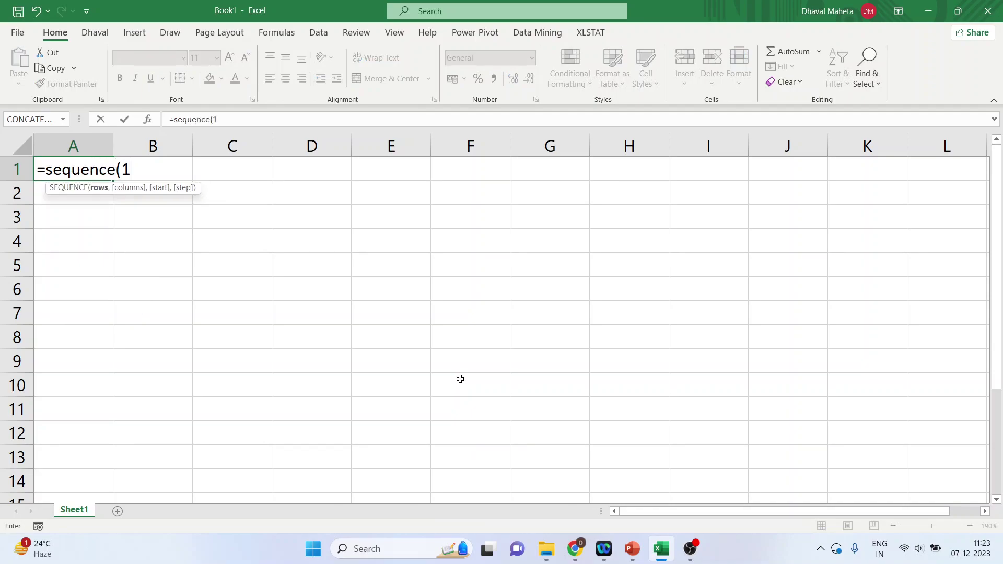
{"action": "type", "text": "0)"}
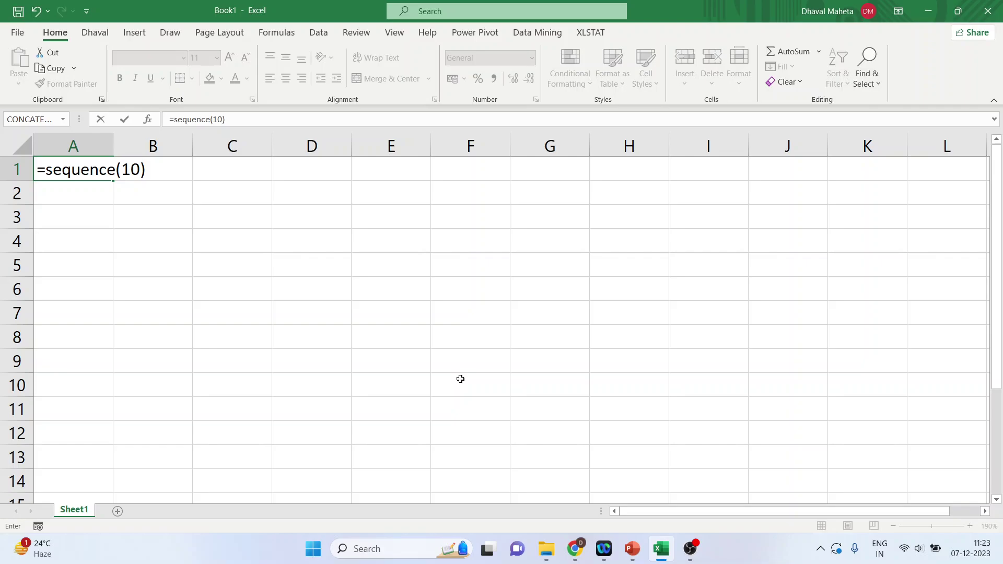
{"action": "key", "text": "Return"}
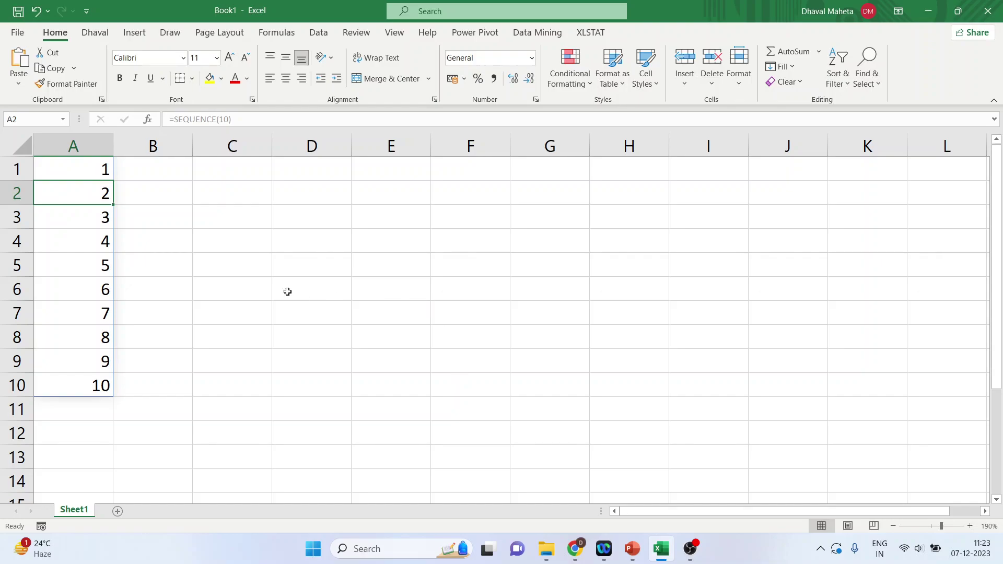
{"action": "left_click", "coordinate": [73, 168]}
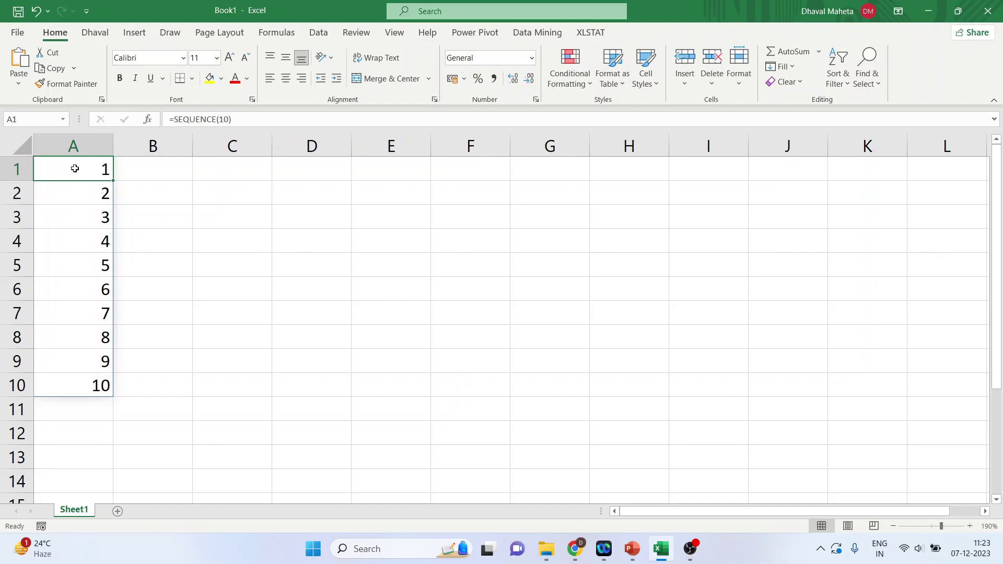
Zoom in and extend the A1 formula to =SEQUENCE(10,10), filling 1–100 across A1:J10
{"action": "left_click", "coordinate": [969, 526]}
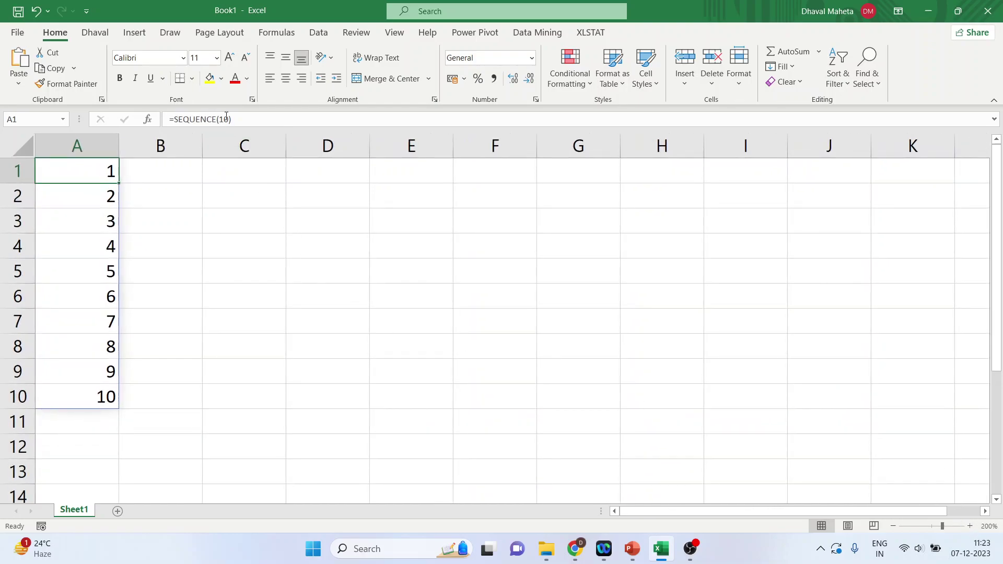
{"action": "left_click", "coordinate": [228, 120]}
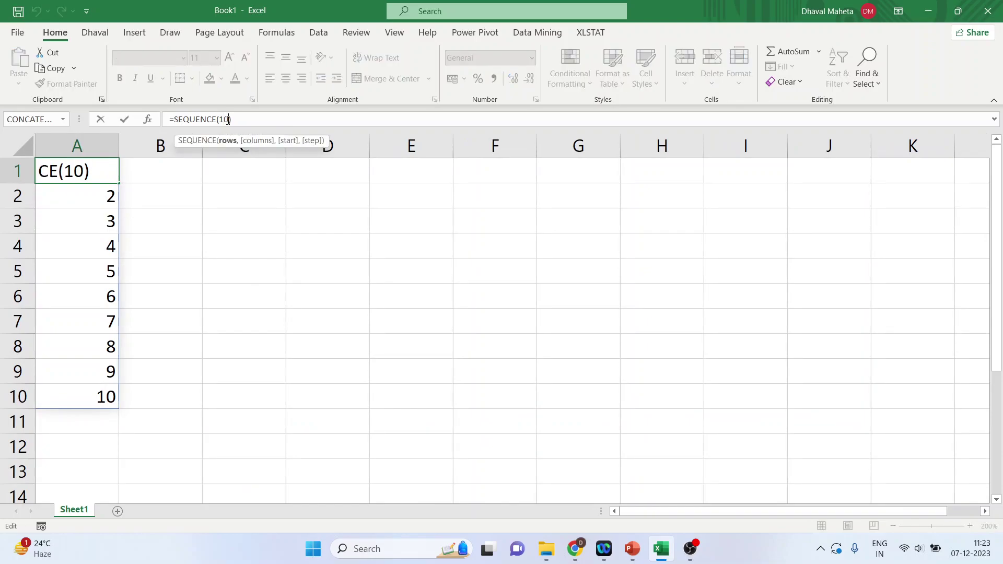
{"action": "type", "text": ",10"}
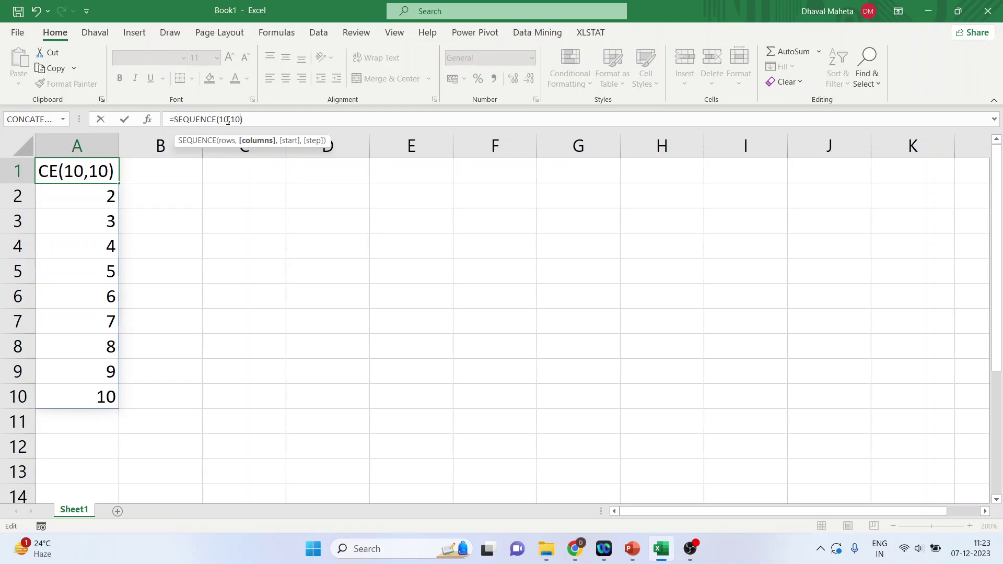
{"action": "key", "text": "Return"}
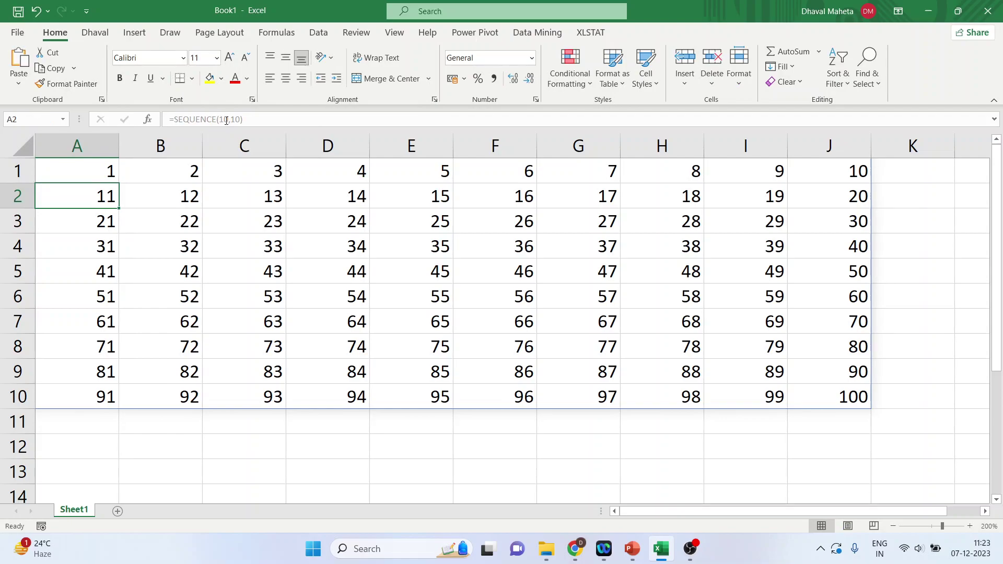
Change the A1 formula to =SEQUENCE(10,5) so 1–50 fill A1:E10
{"action": "left_click", "coordinate": [91, 175]}
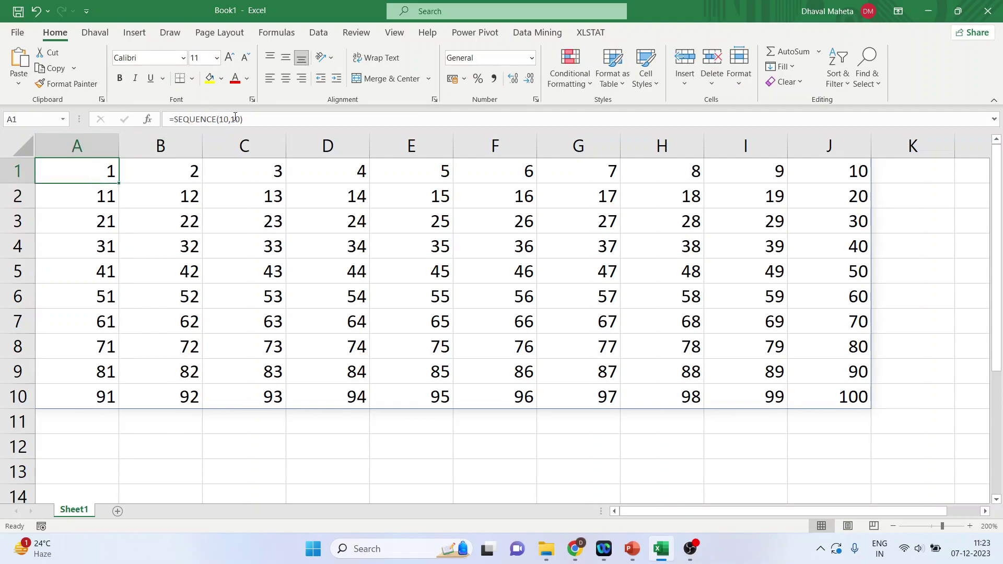
{"action": "left_click", "coordinate": [235, 119]}
{"action": "key", "text": "BackSpace"}
{"action": "key", "text": "BackSpace"}
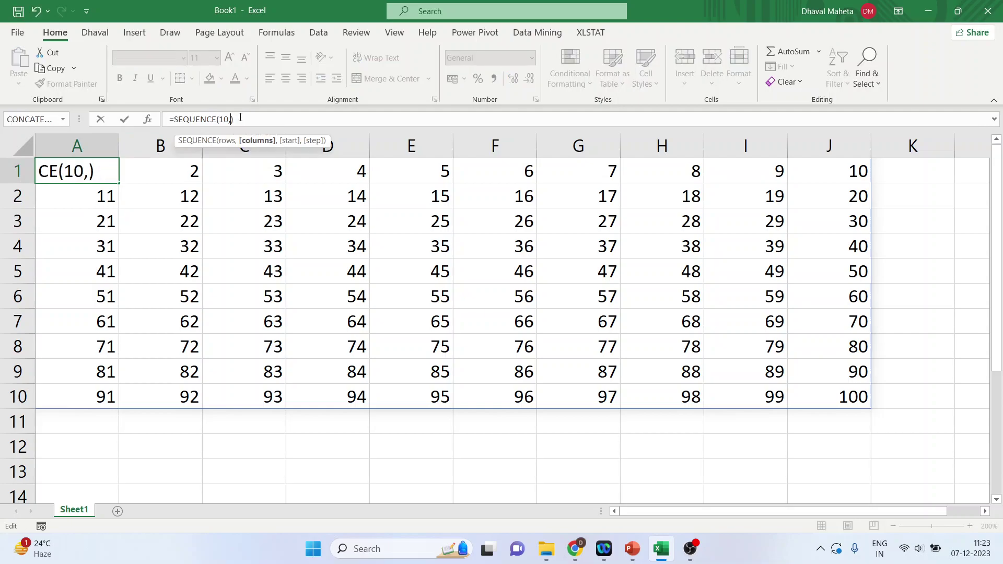
{"action": "type", "text": "5"}
{"action": "key", "text": "Return"}
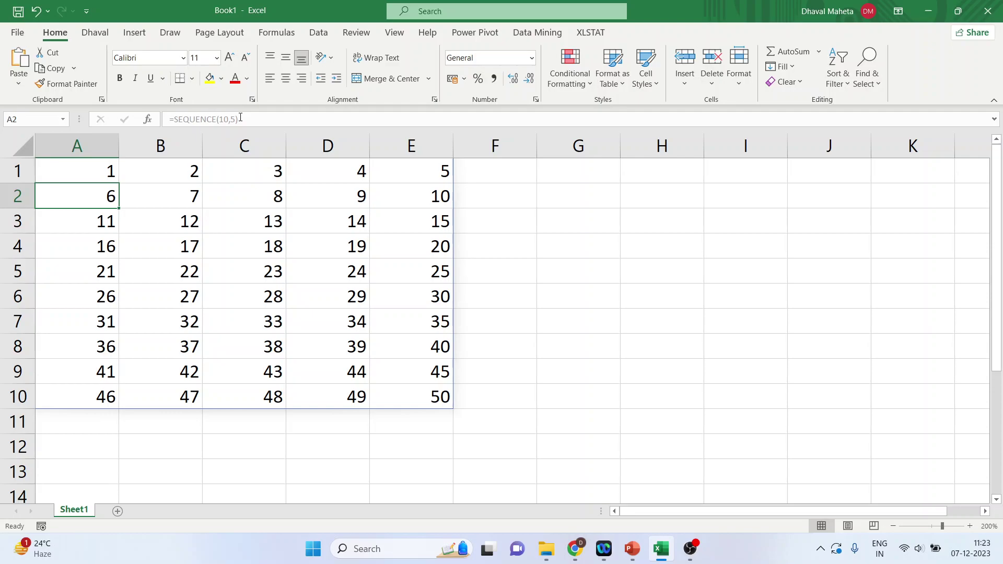
Add a new Sheet2 and zoom it to 200%
{"action": "left_click", "coordinate": [117, 511]}
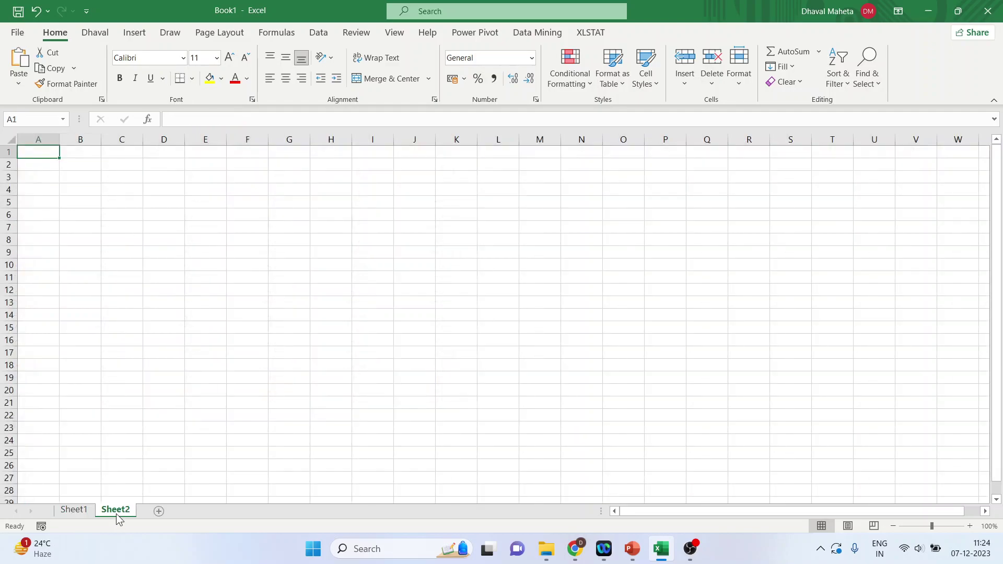
{"action": "left_click", "coordinate": [970, 526]}
{"action": "left_click", "coordinate": [970, 526]}
{"action": "left_click", "coordinate": [969, 526]}
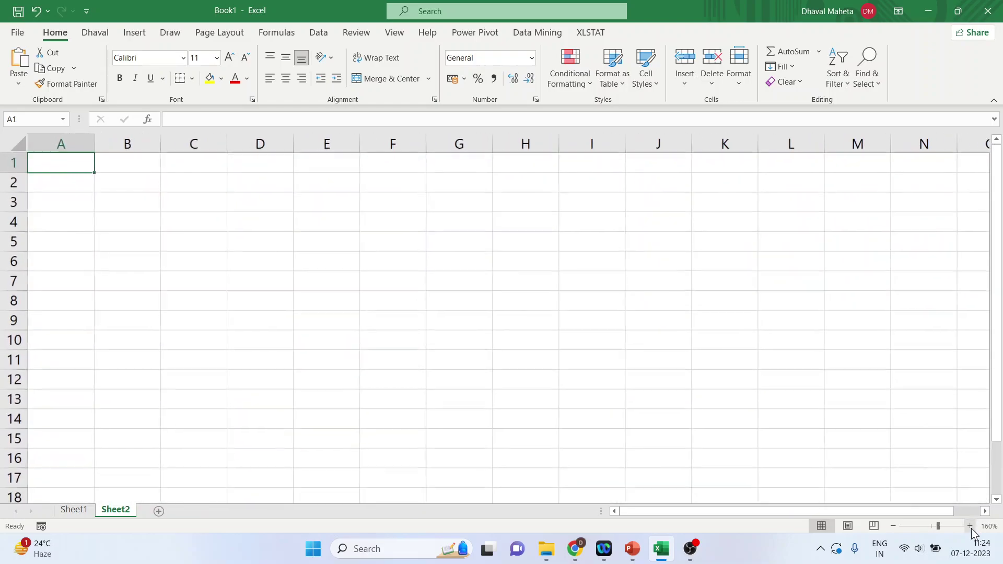
{"action": "left_click", "coordinate": [969, 526]}
{"action": "left_click", "coordinate": [969, 526]}
{"action": "left_click", "coordinate": [969, 526]}
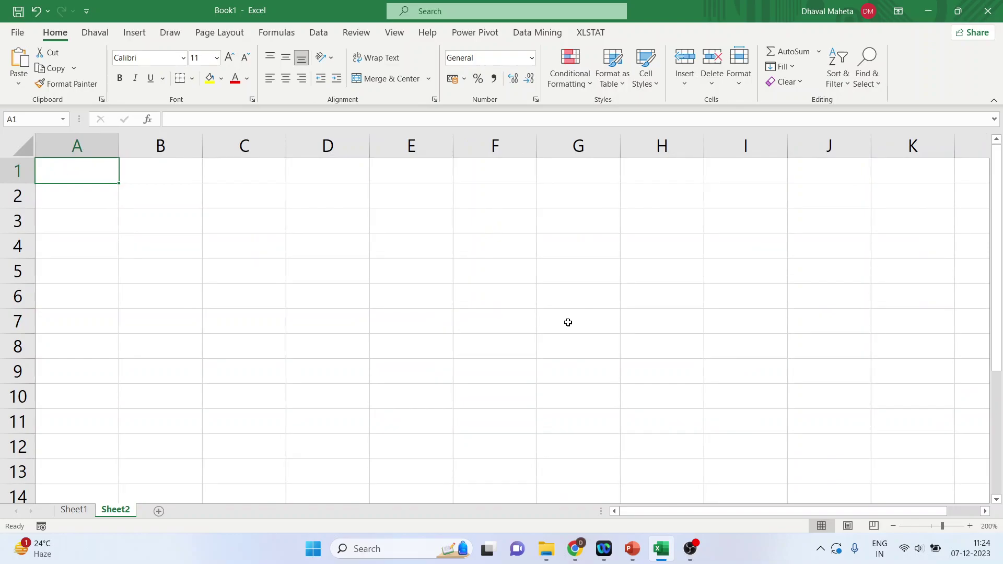
Enter =SEQUENCE(10,1,20,5) in A1, listing 20 through 65 in steps of 5
{"action": "type", "text": "=s"}
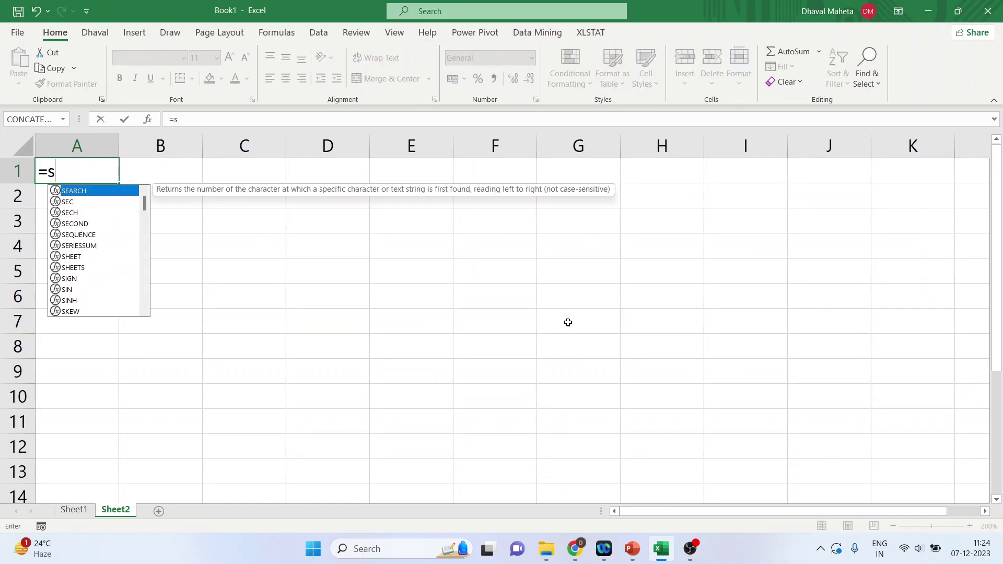
{"action": "type", "text": "eqeu"}
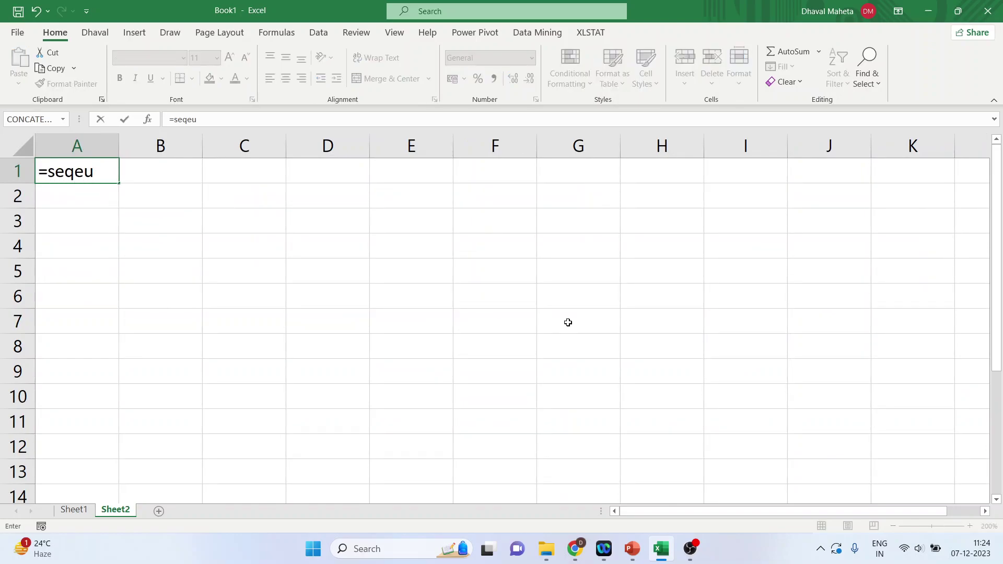
{"action": "key", "text": "BackSpace"}
{"action": "key", "text": "BackSpace"}
{"action": "type", "text": "uence"}
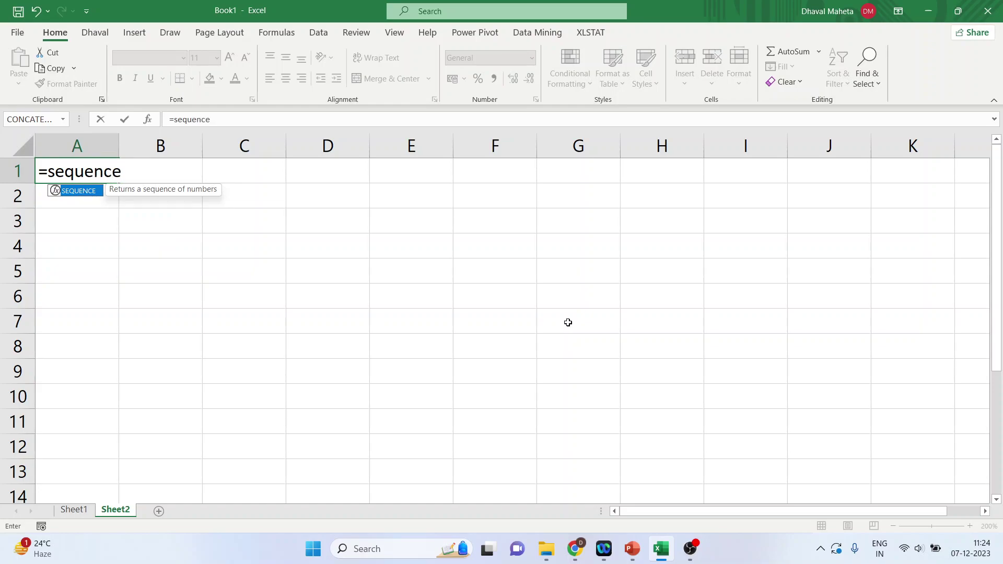
{"action": "type", "text": "(10"}
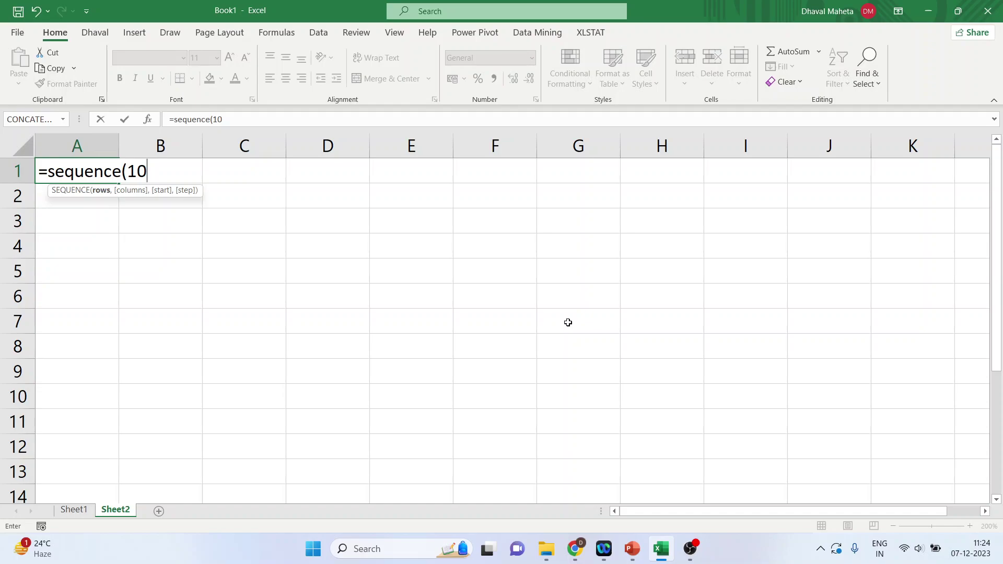
{"action": "type", "text": ",1"}
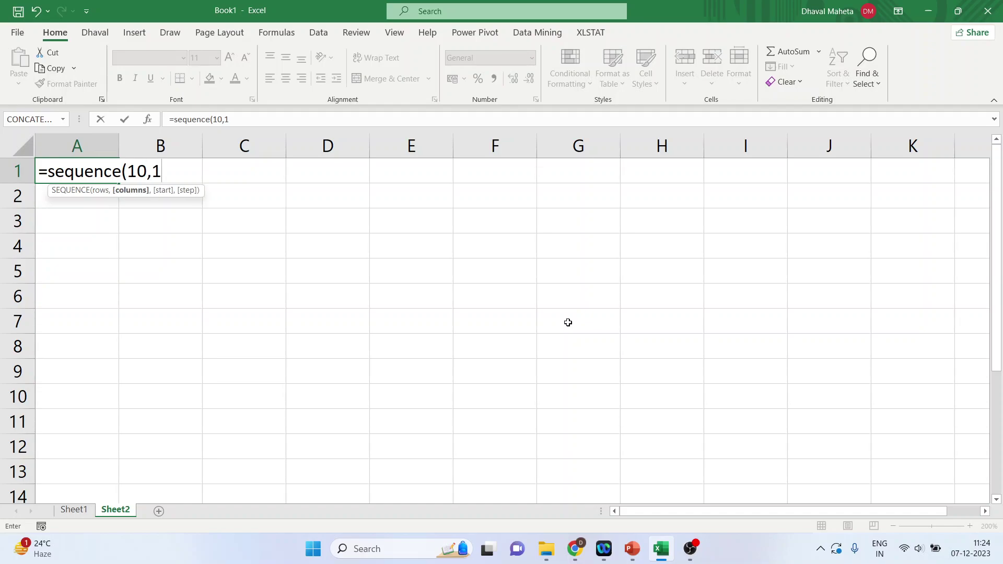
{"action": "type", "text": ",20,5)"}
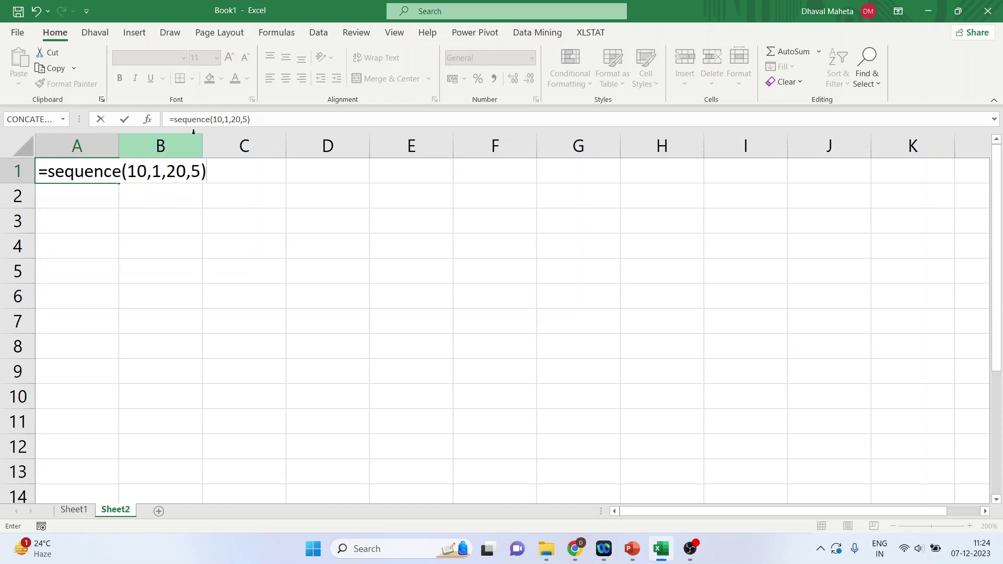
{"action": "left_click", "coordinate": [224, 120]}
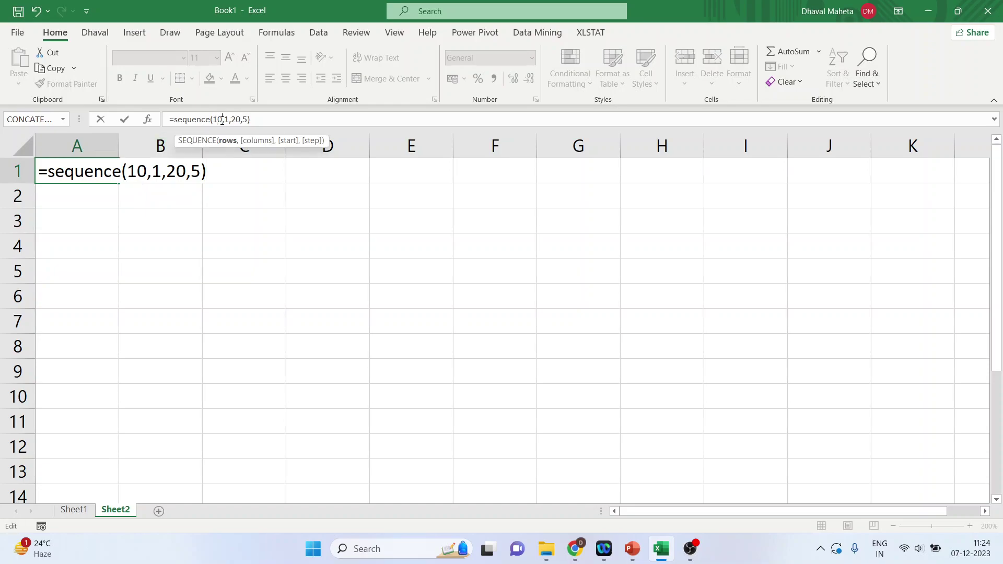
{"action": "double_click", "coordinate": [228, 120]}
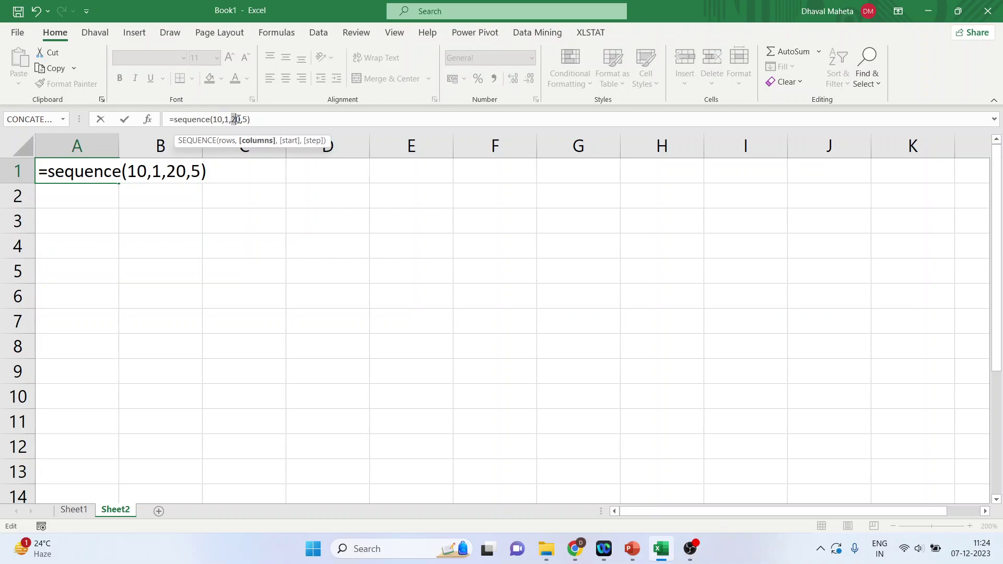
{"action": "double_click", "coordinate": [237, 119]}
{"action": "key", "text": "Return"}
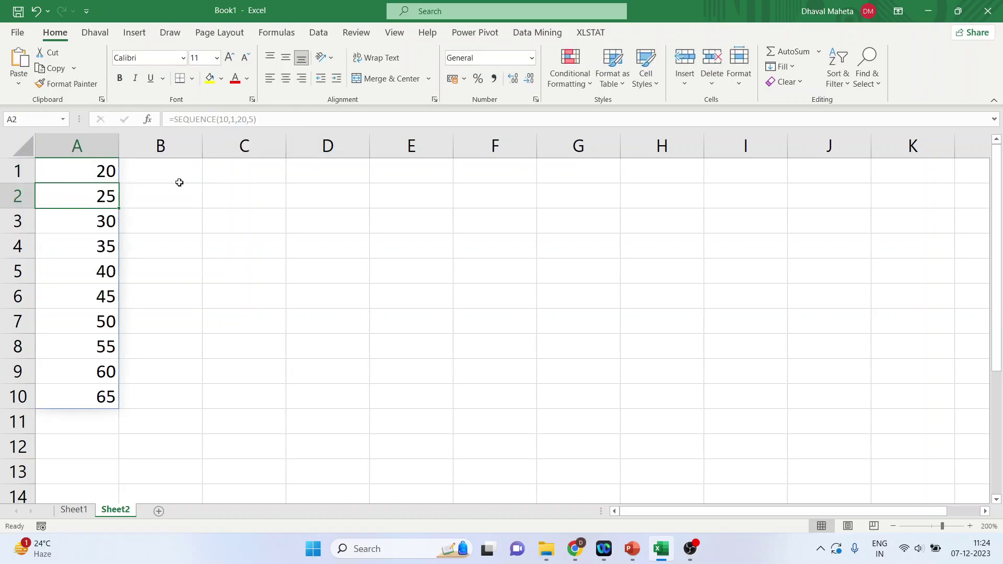
Change the A1 formula's column count from 1 to 5
{"action": "left_click", "coordinate": [88, 171]}
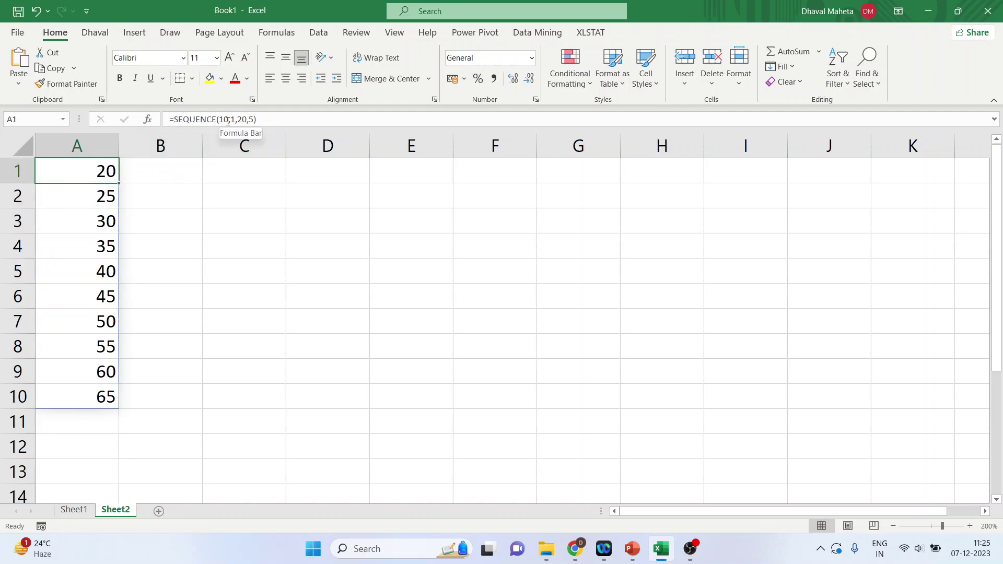
{"action": "left_click", "coordinate": [228, 120]}
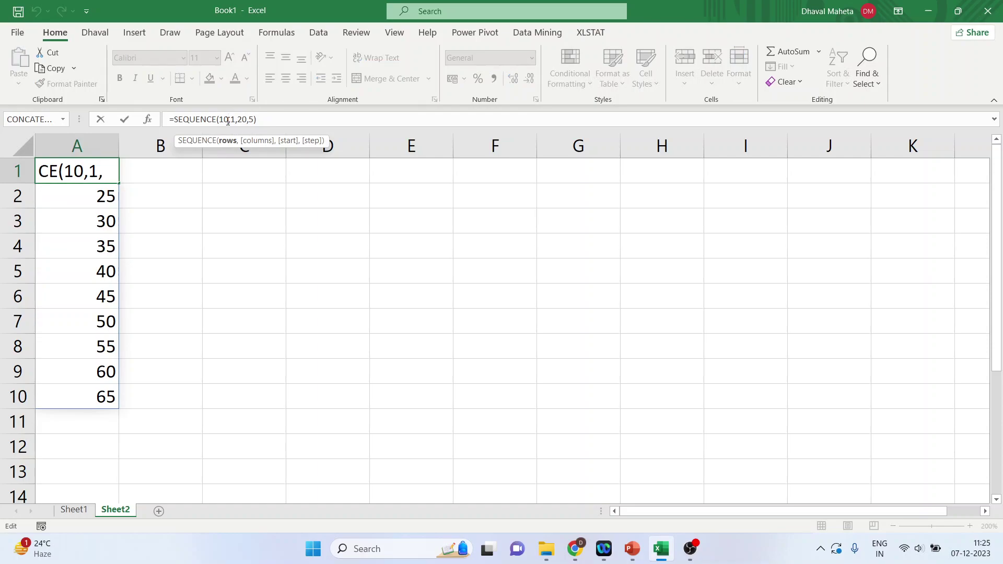
{"action": "left_click", "coordinate": [238, 119]}
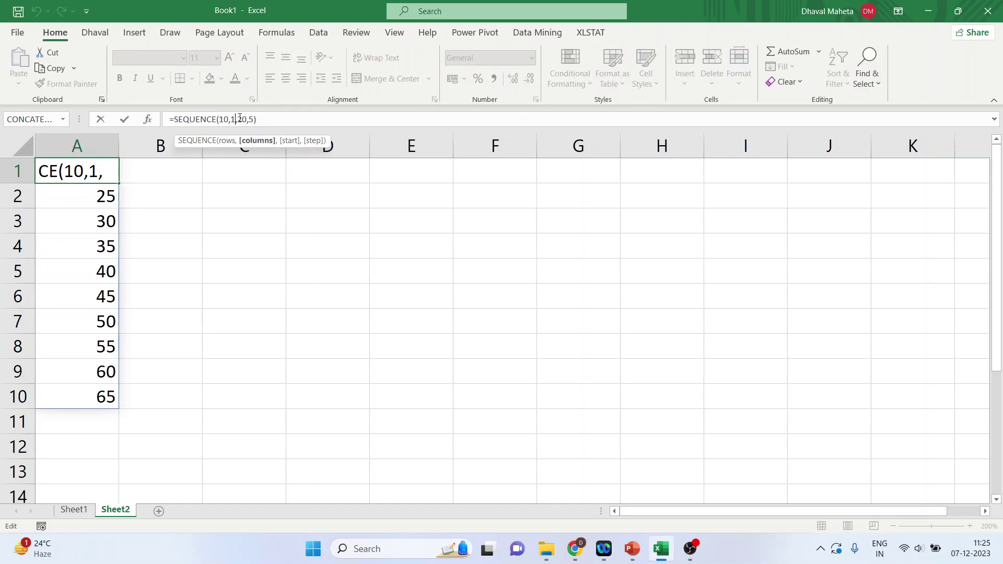
{"action": "key", "text": "BackSpace"}
{"action": "type", "text": "5"}
Make the sequence start at 50 with step -1, then cancel the stray Delete dialog
{"action": "left_click", "coordinate": [240, 120]}
{"action": "key", "text": "BackSpace"}
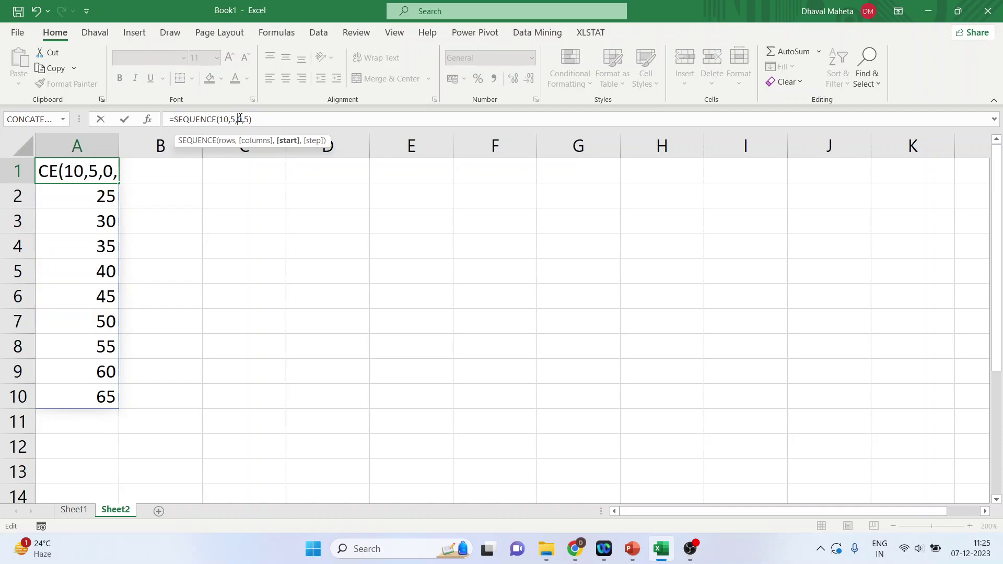
{"action": "type", "text": "5"}
{"action": "key", "text": "Right"}
{"action": "key", "text": "Right"}
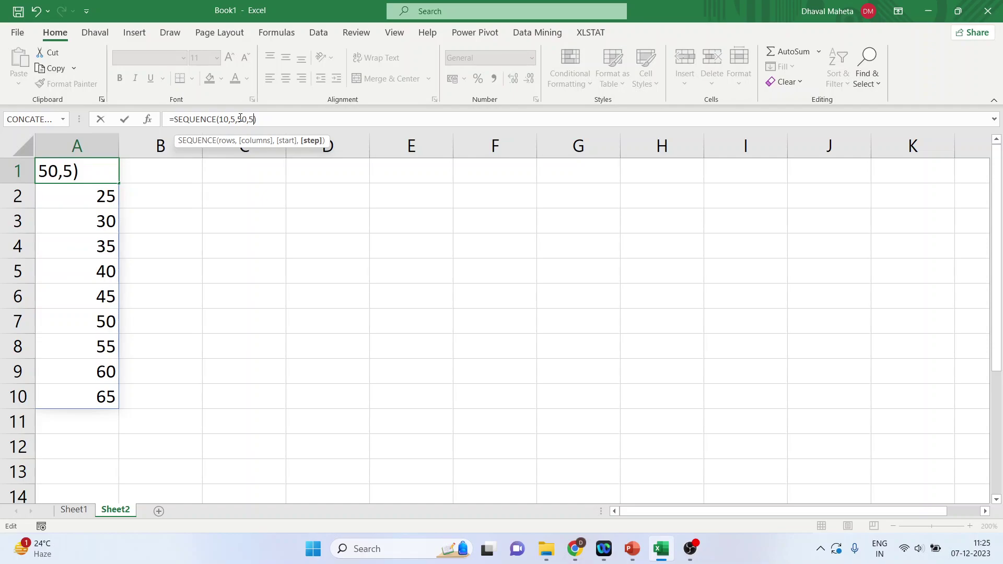
{"action": "key", "text": "BackSpace"}
{"action": "type", "text": "-1"}
{"action": "key", "text": "Return"}
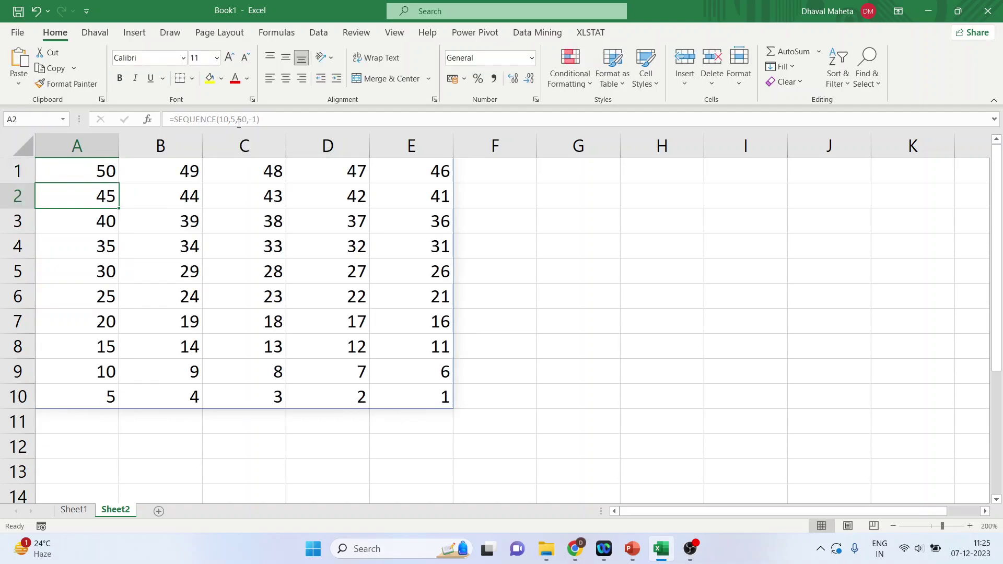
{"action": "key", "text": "ctrl+minus"}
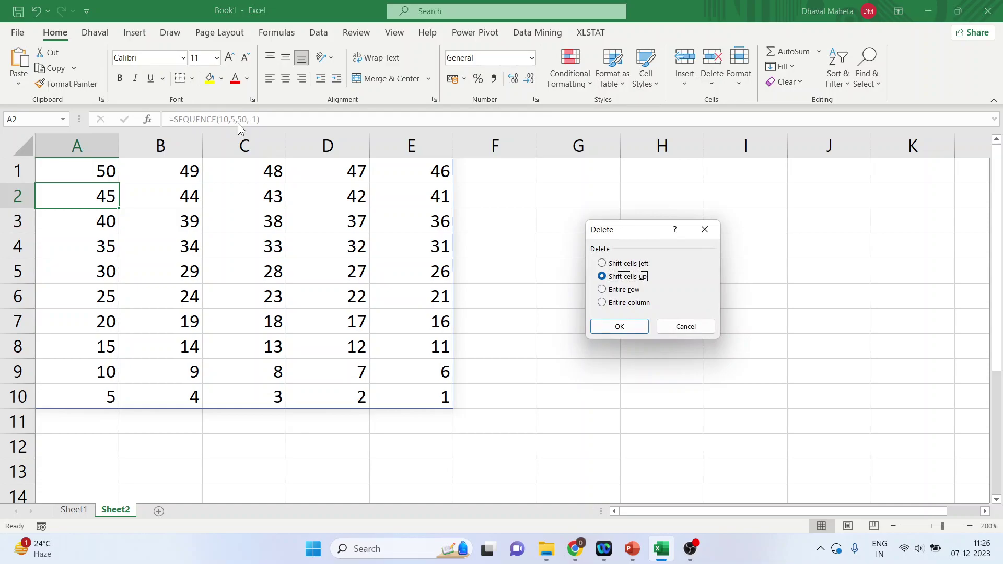
{"action": "left_click", "coordinate": [676, 326]}
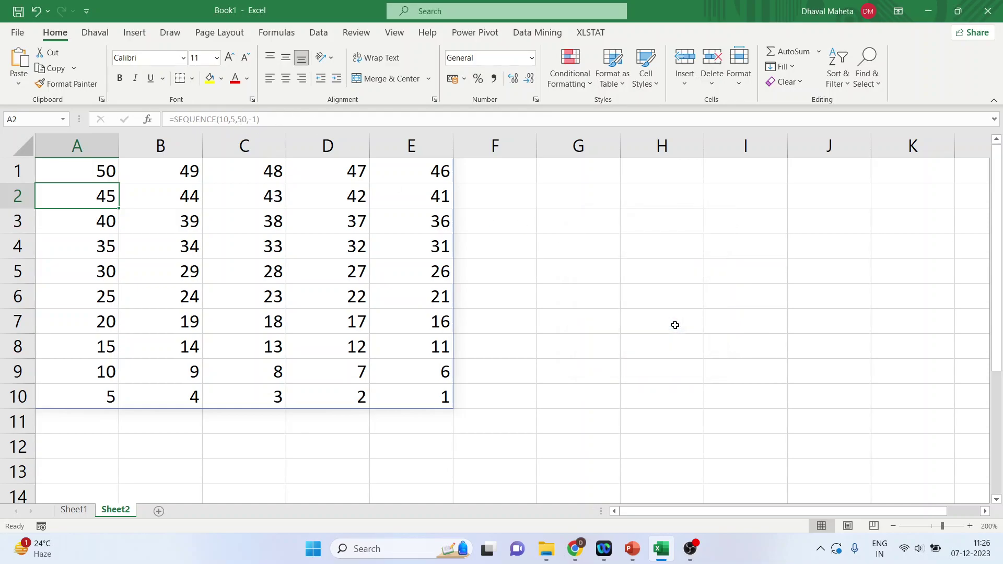
Add Sheet3, zoom to 200%, and enter ="ABC-" & SEQUENCE(10) & "-a" in A1
{"action": "left_click", "coordinate": [159, 511]}
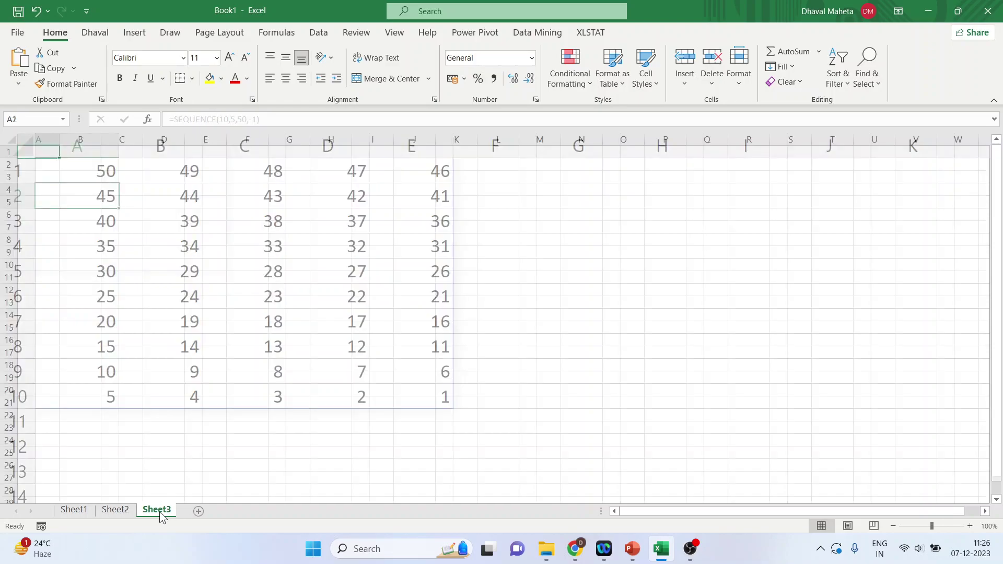
{"action": "left_click", "coordinate": [970, 526]}
{"action": "left_click", "coordinate": [970, 526]}
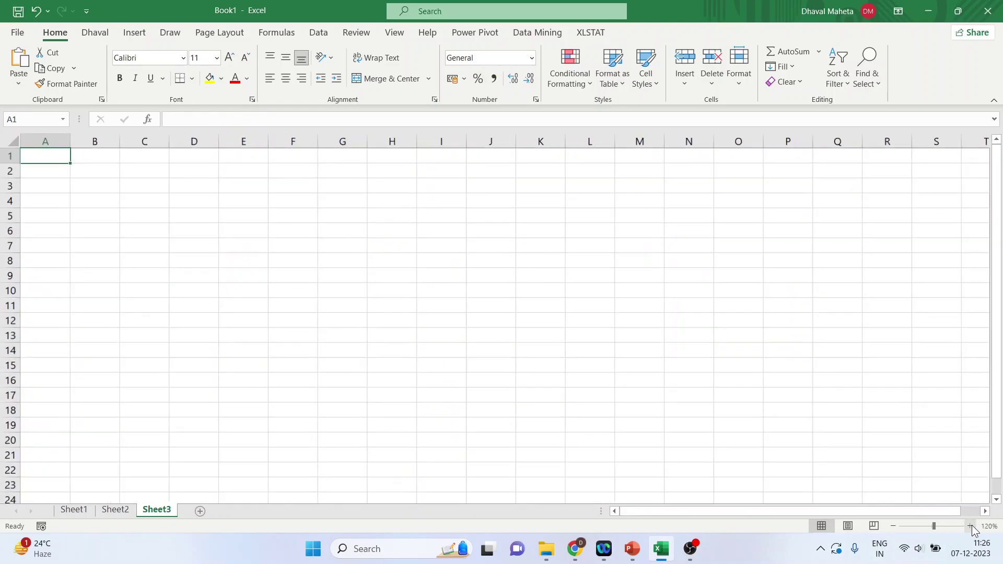
{"action": "left_click", "coordinate": [969, 526]}
{"action": "left_click", "coordinate": [969, 526]}
{"action": "left_click", "coordinate": [970, 526]}
{"action": "left_click", "coordinate": [970, 526]}
{"action": "left_click", "coordinate": [969, 526]}
{"action": "left_click", "coordinate": [969, 526]}
{"action": "left_click", "coordinate": [970, 526]}
{"action": "left_click", "coordinate": [969, 526]}
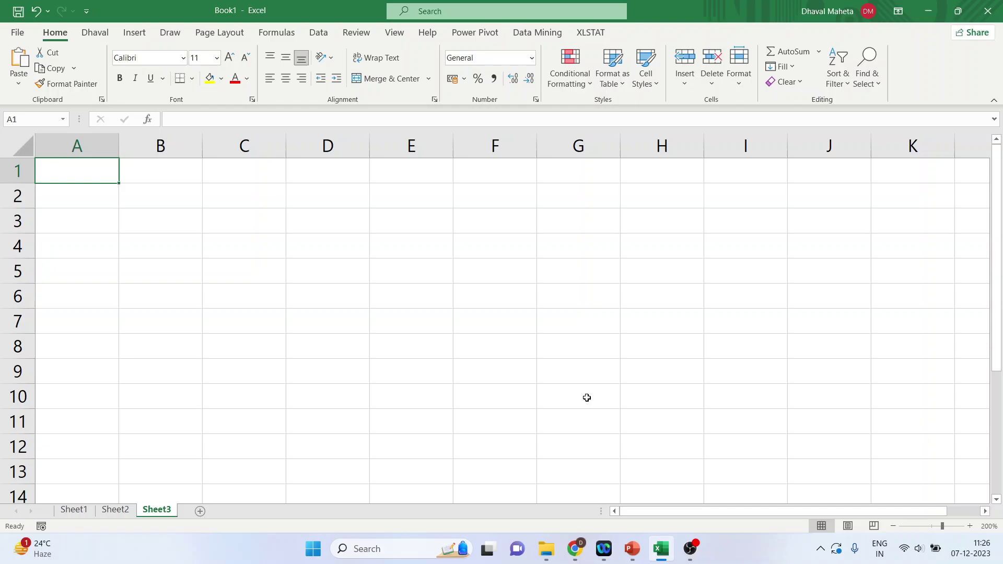
{"action": "type", "text": "="}
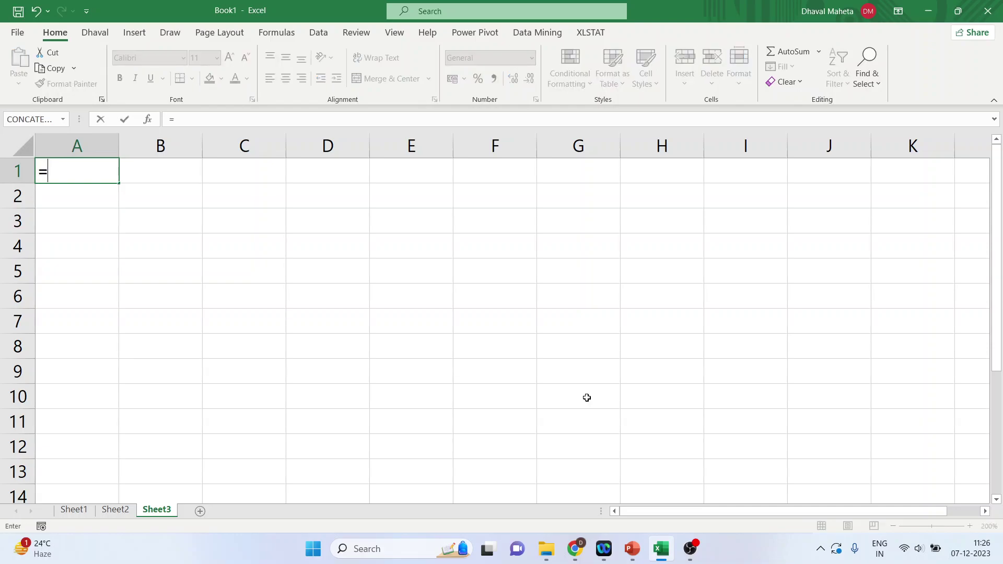
{"action": "type", "text": "\"ABC-\""}
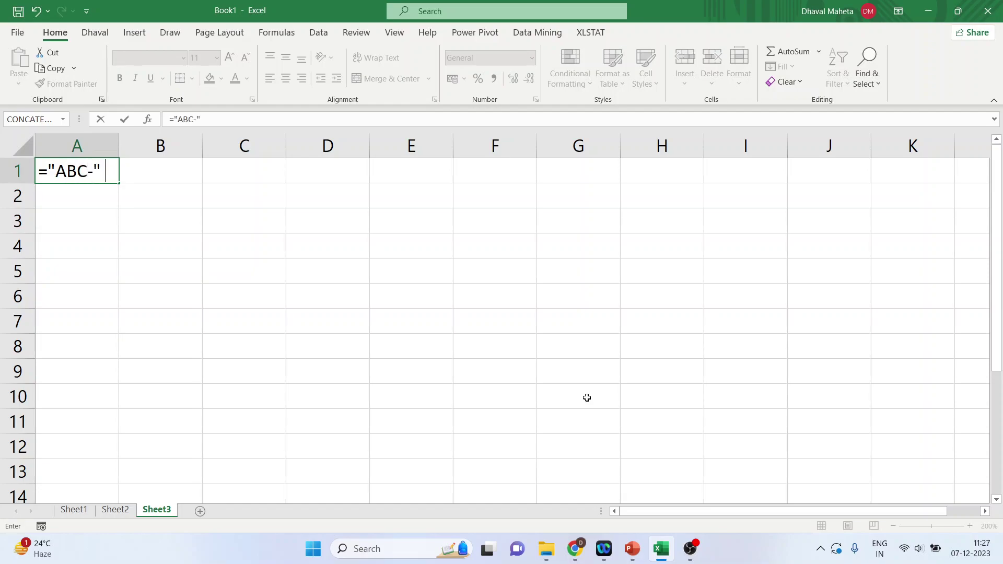
{"action": "type", "text": " & sequence"}
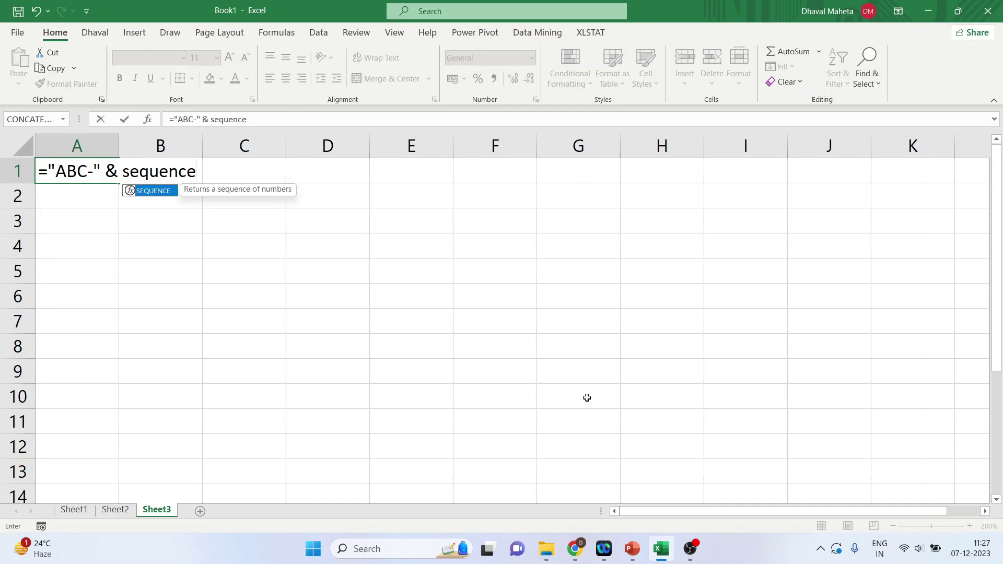
{"action": "type", "text": "(10) "}
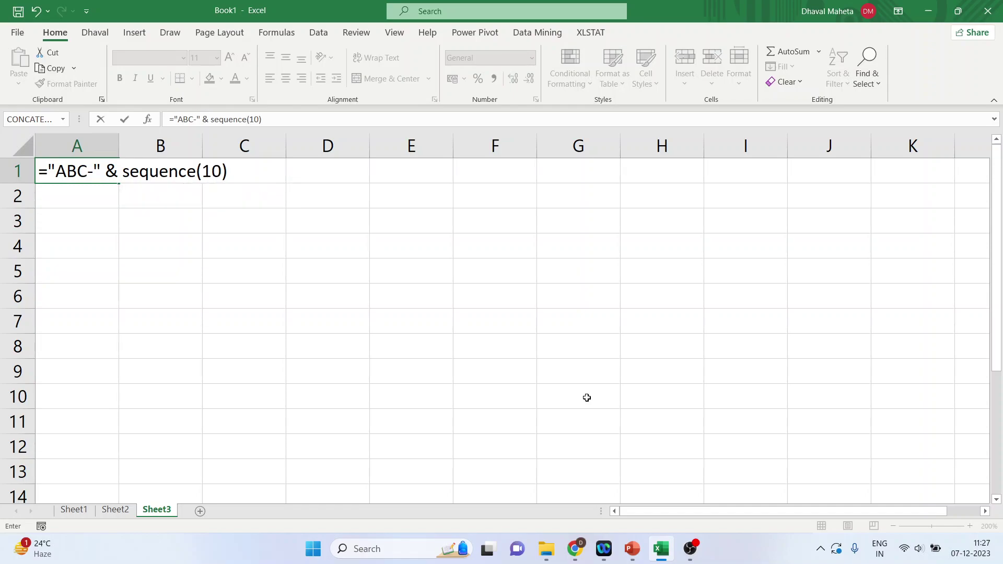
{"action": "type", "text": "& \"-a\""}
{"action": "key", "text": "Return"}
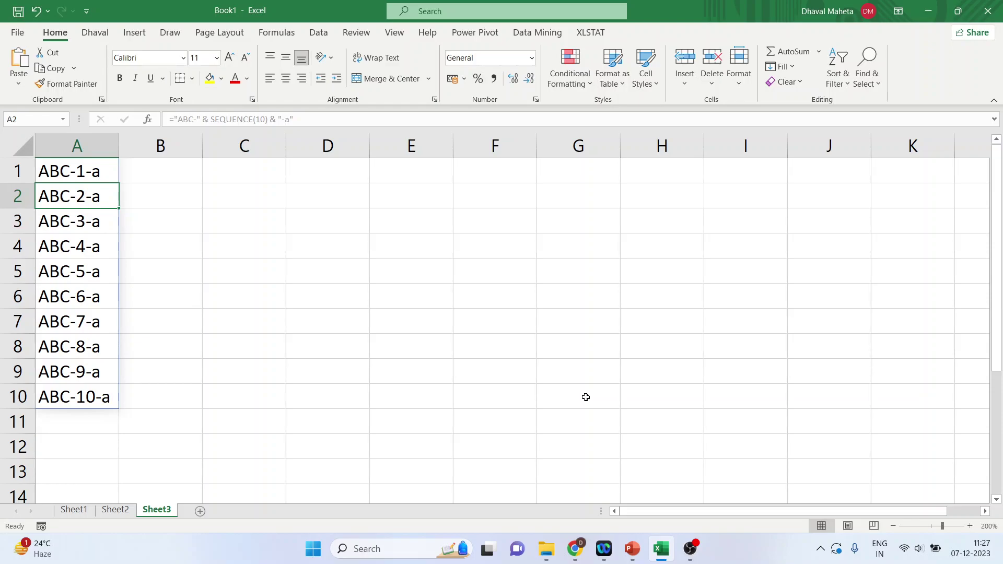
Add a new Sheet4 and zoom it to 170%
{"action": "left_click", "coordinate": [200, 511]}
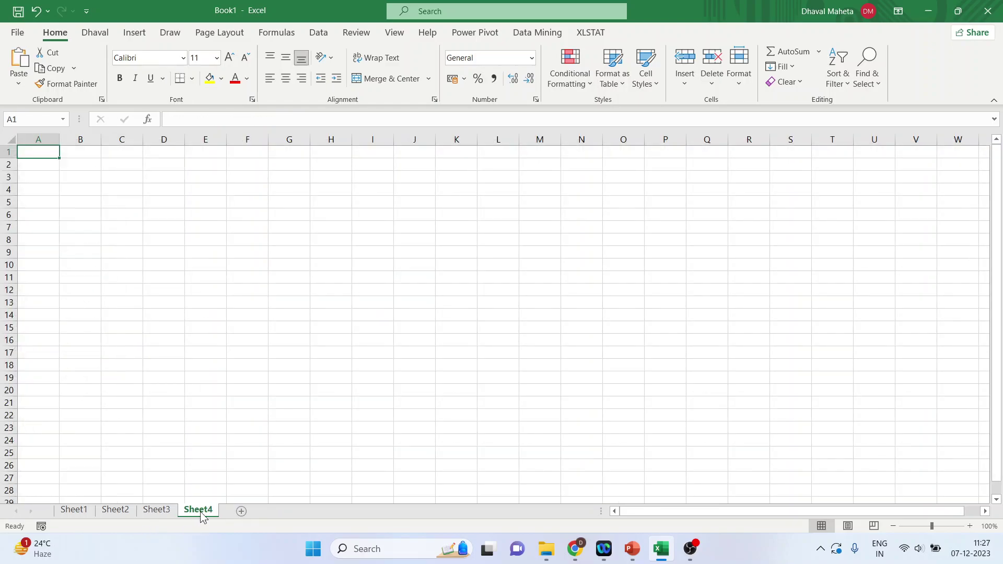
{"action": "left_click", "coordinate": [969, 526]}
{"action": "left_click", "coordinate": [969, 525]}
{"action": "left_click", "coordinate": [970, 525]}
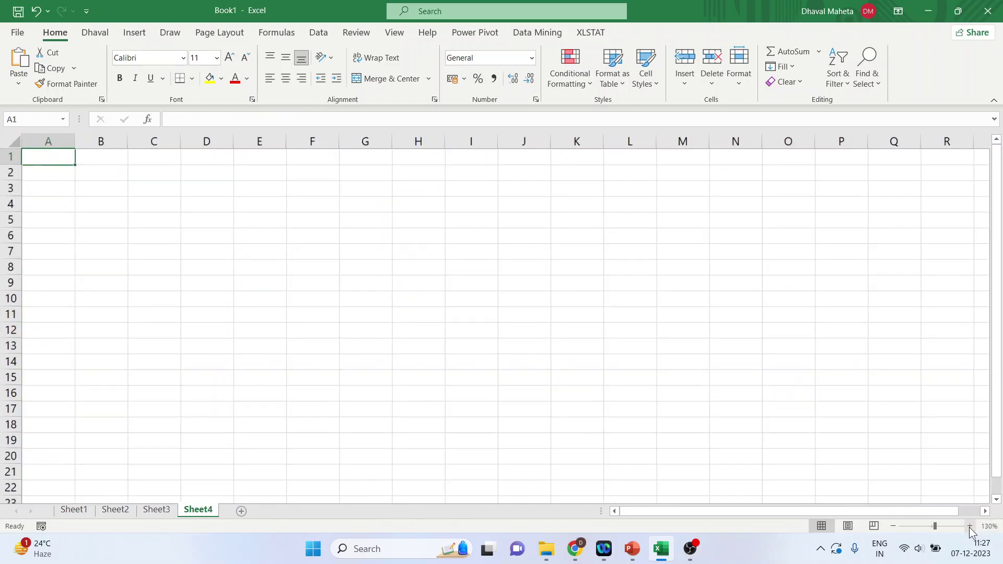
{"action": "left_click", "coordinate": [969, 526]}
{"action": "left_click", "coordinate": [970, 526]}
{"action": "left_click", "coordinate": [969, 526]}
{"action": "left_click", "coordinate": [969, 526]}
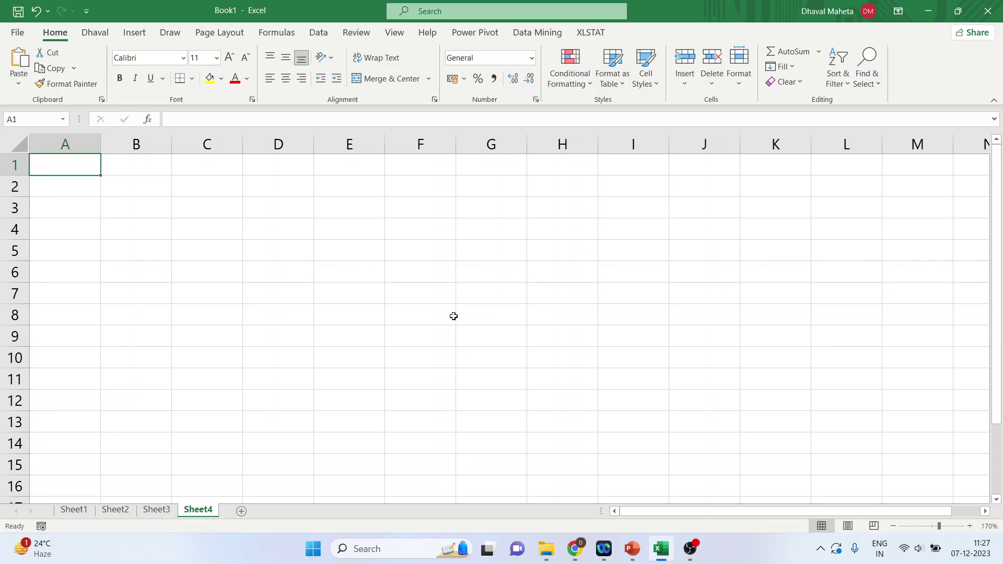
Type the heading Students in A1 and three student names in A2:A4
{"action": "type", "text": "S"}
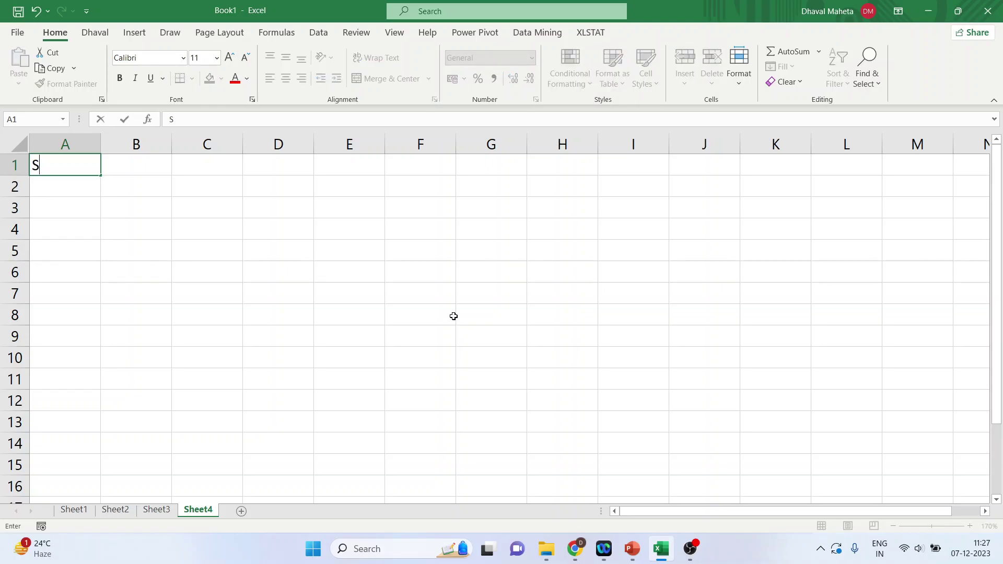
{"action": "type", "text": "tudents"}
{"action": "key", "text": "Return"}
{"action": "type", "text": "John"}
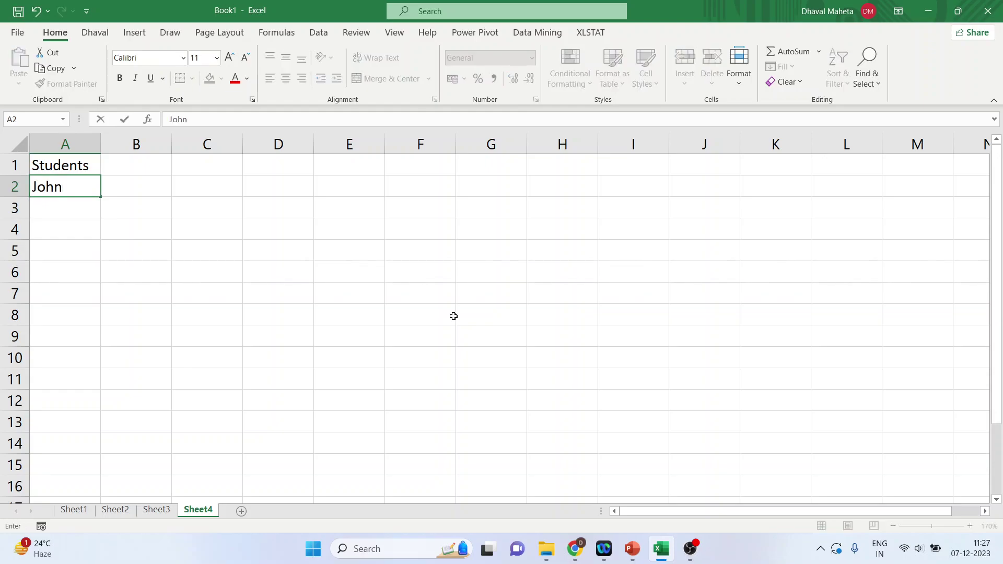
{"action": "key", "text": "Return"}
{"action": "type", "text": "Harry"}
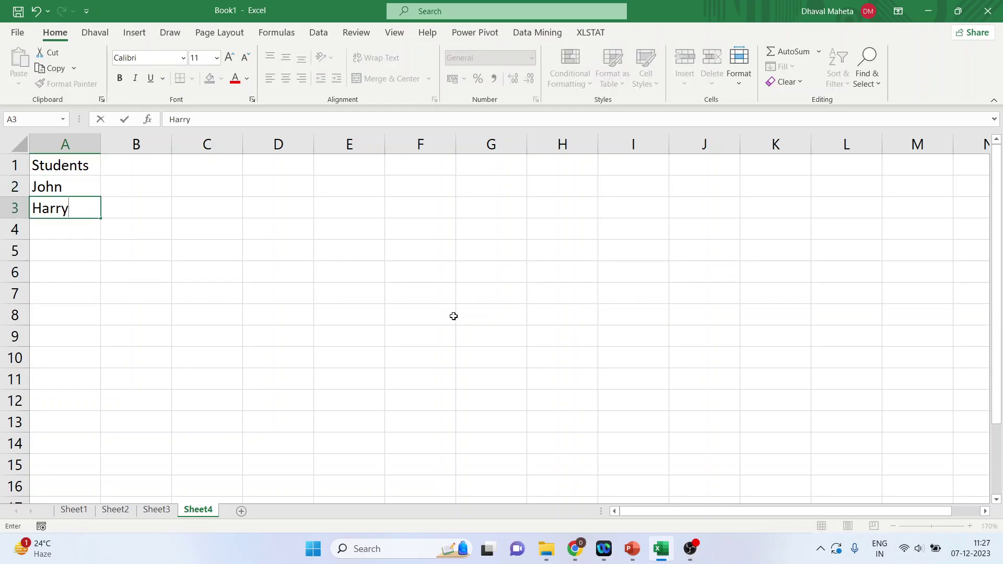
{"action": "key", "text": "Return"}
{"action": "type", "text": "Michael"}
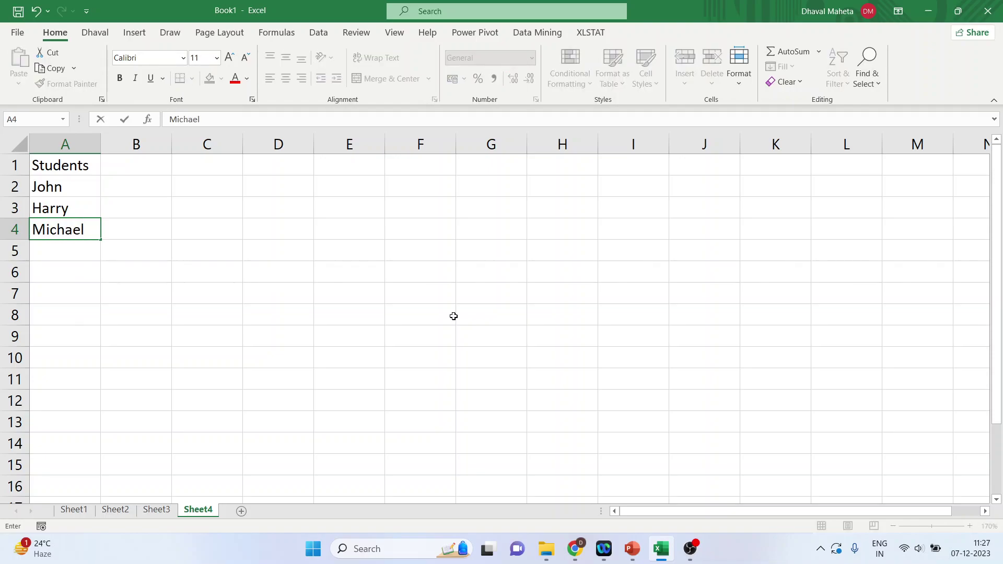
{"action": "key", "text": "Return"}
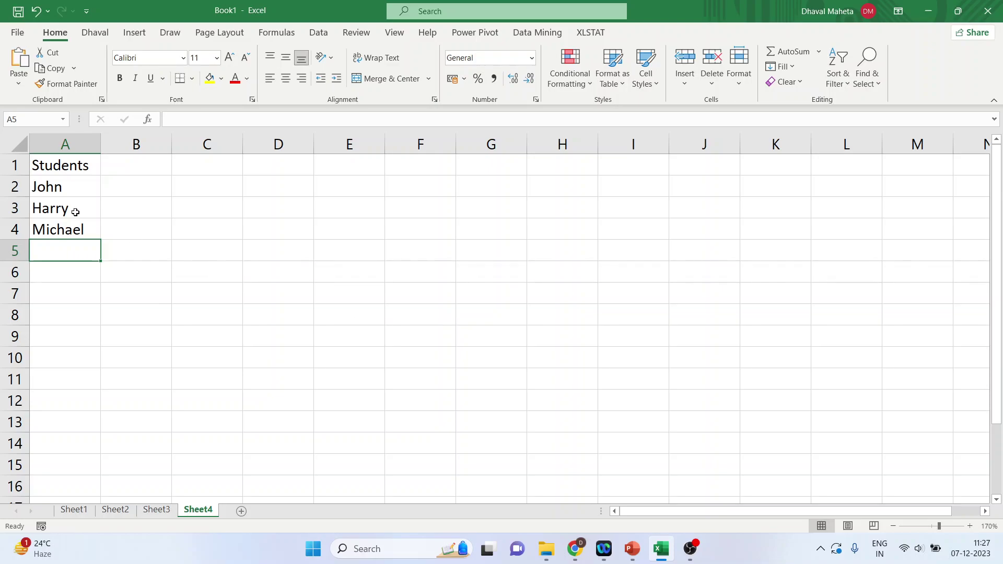
{"action": "left_click", "coordinate": [127, 169]}
Head B1 'ID' and enter =SEQUENCE(COUNTA(A:A)-1,1,100,10) in B2, giving IDs 100, 110, 120
{"action": "type", "text": "ID"}
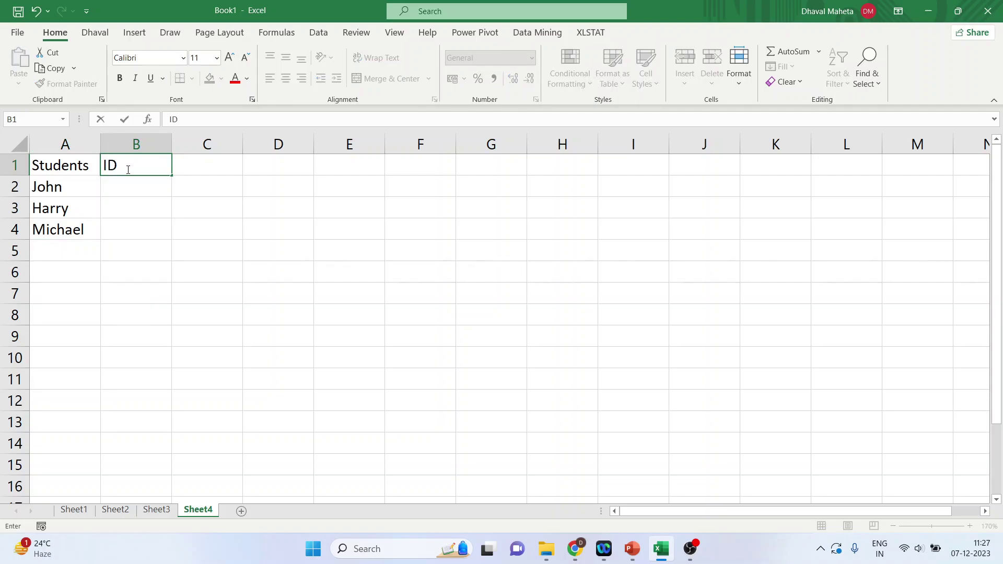
{"action": "key", "text": "Return"}
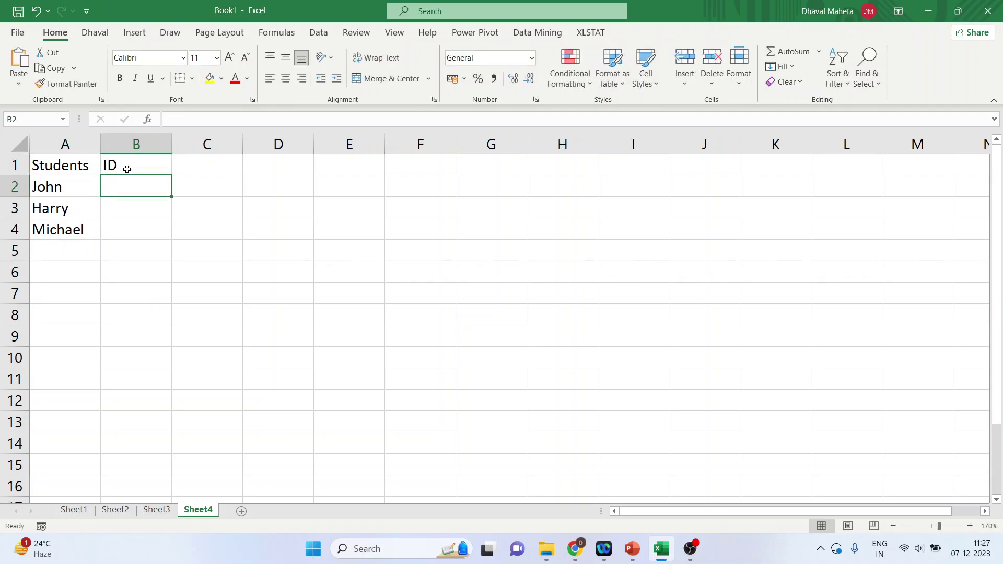
{"action": "type", "text": "="}
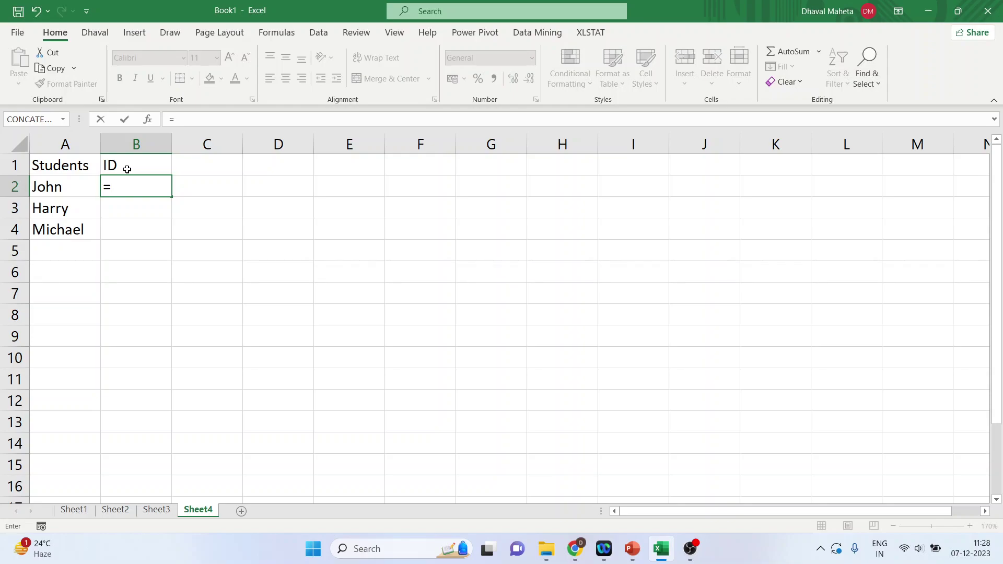
{"action": "type", "text": "s"}
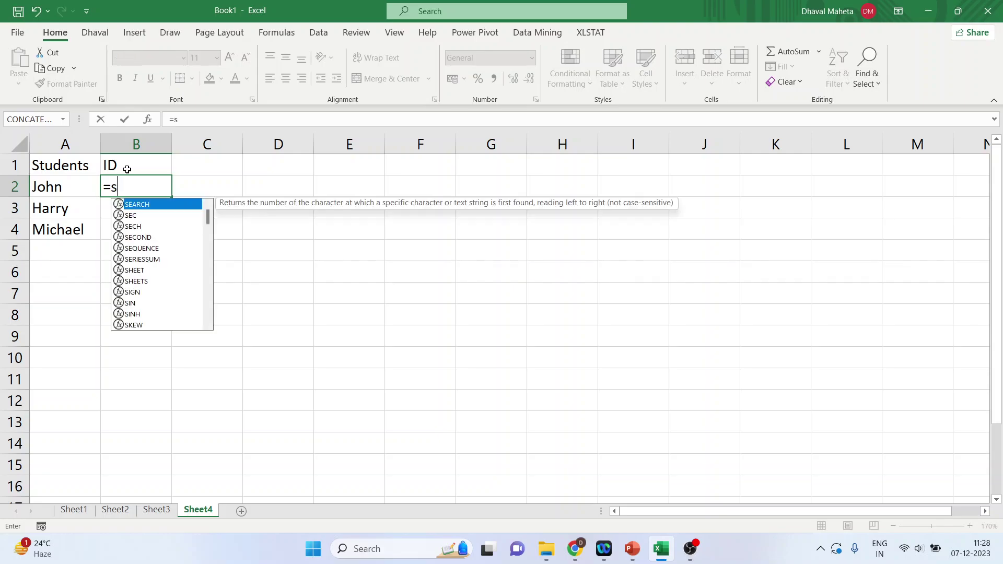
{"action": "type", "text": "equence("}
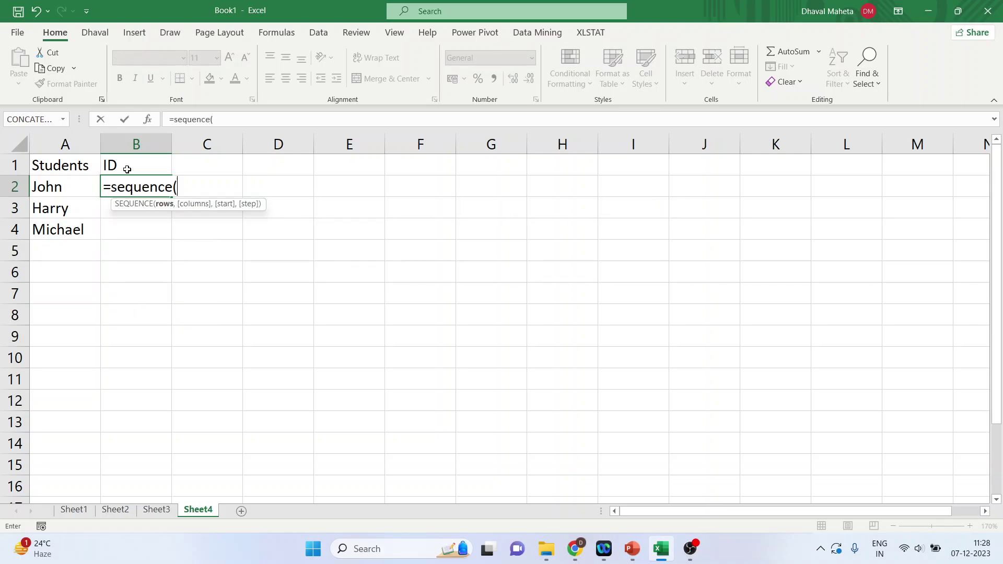
{"action": "type", "text": "count"}
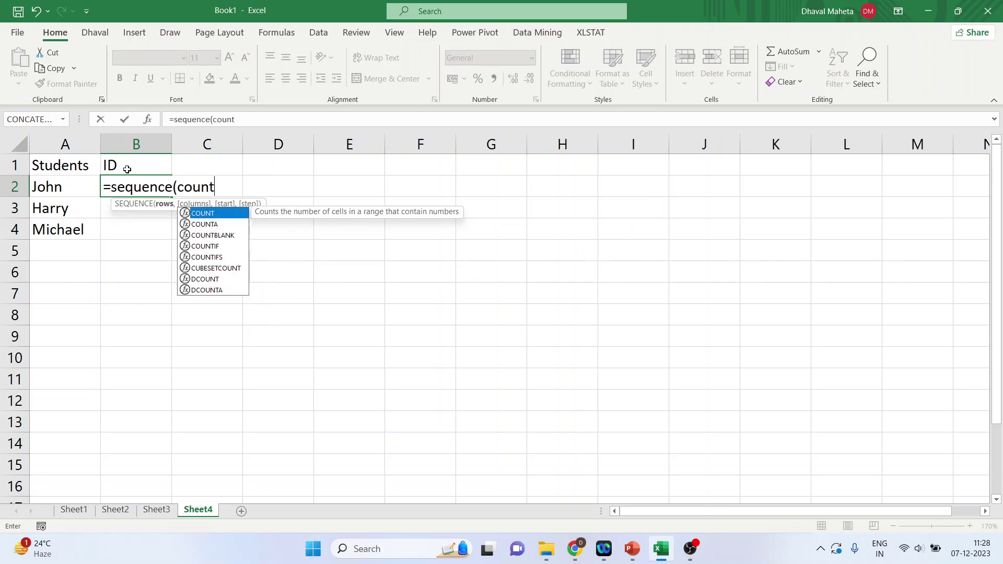
{"action": "type", "text": "a"}
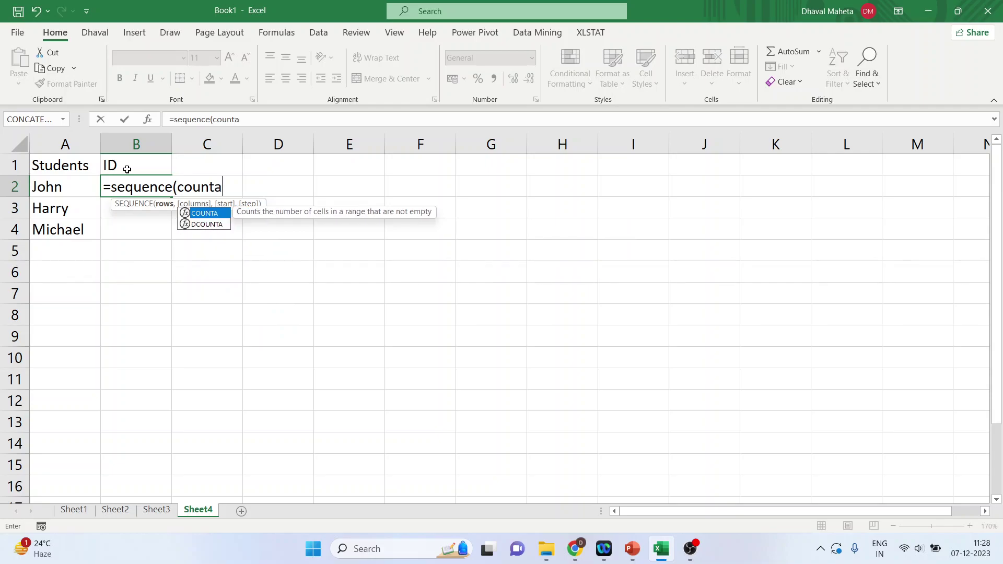
{"action": "type", "text": "("}
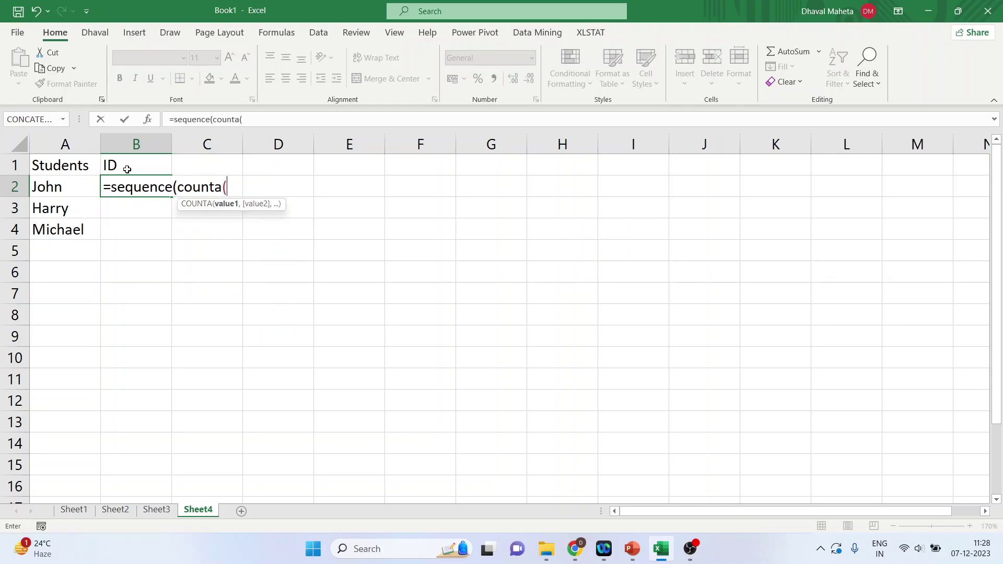
{"action": "type", "text": "A"}
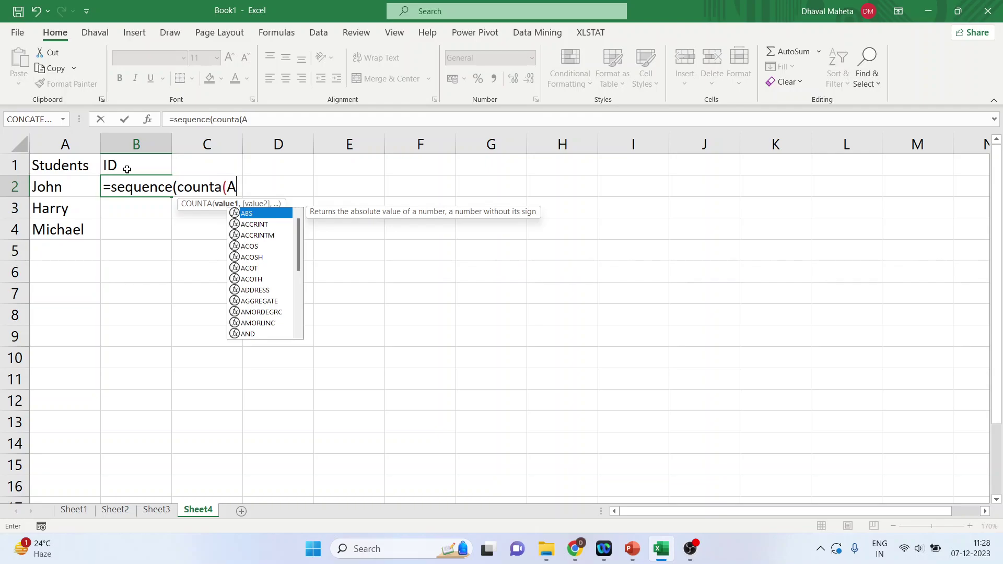
{"action": "type", "text": ":A"}
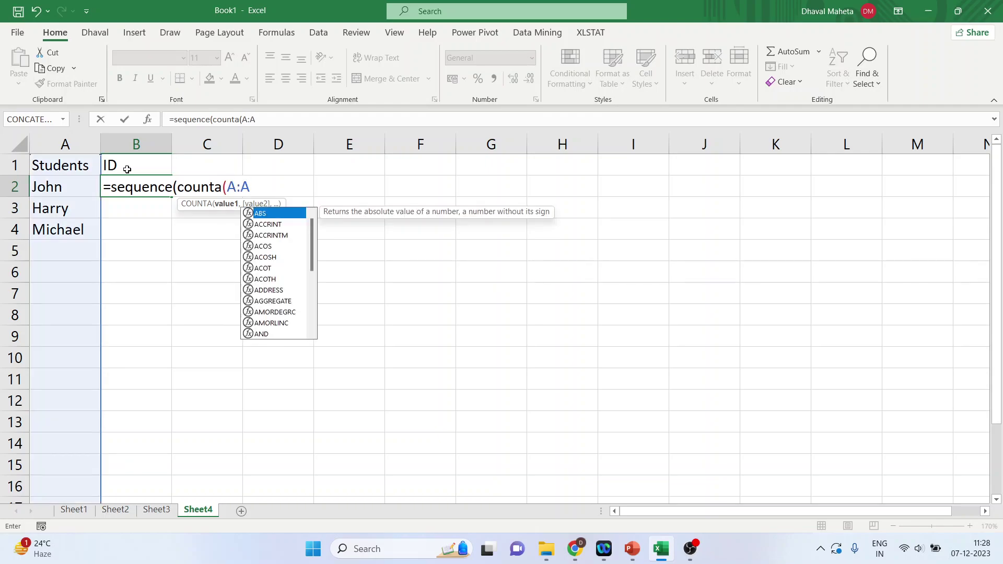
{"action": "type", "text": ")-1"}
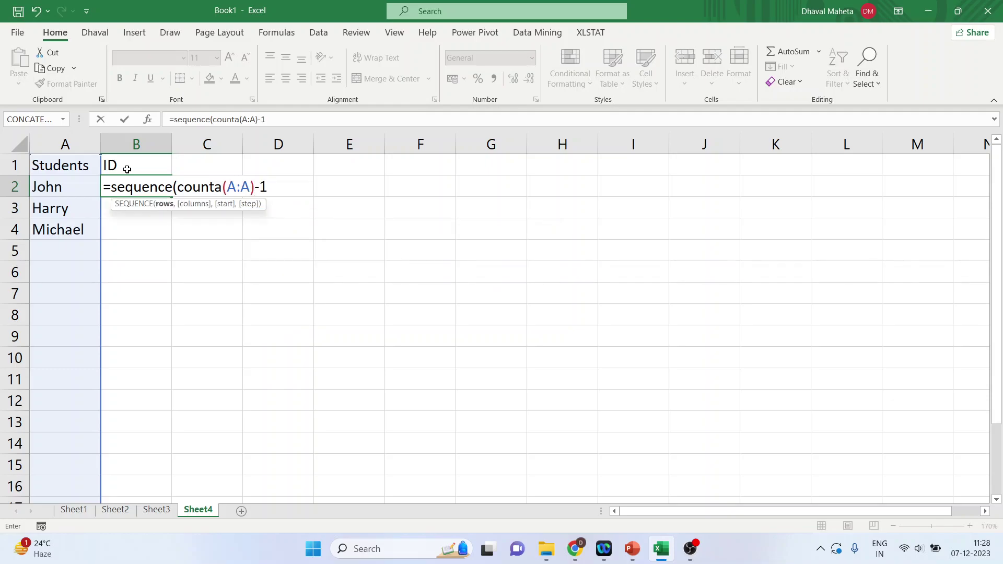
{"action": "type", "text": ",1,"}
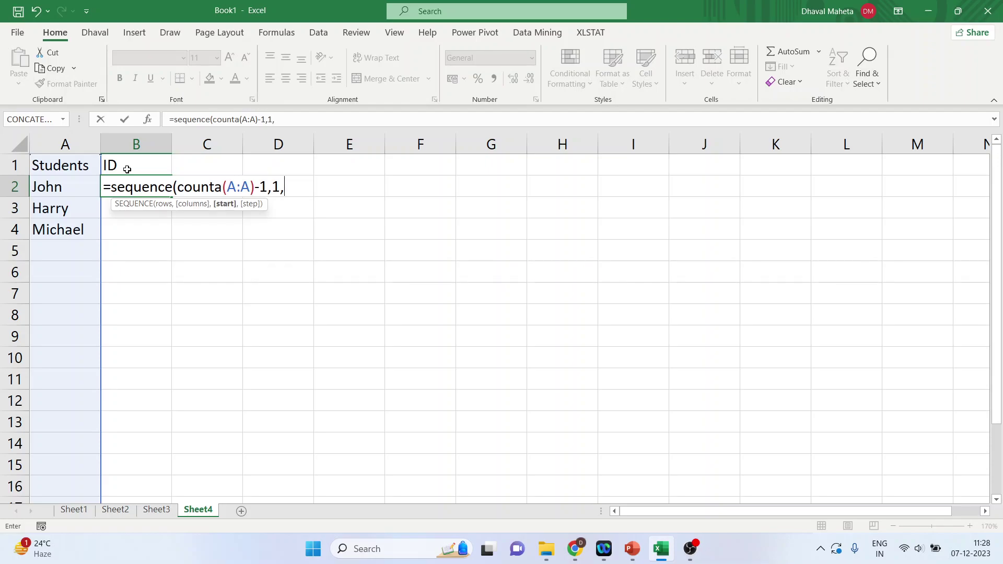
{"action": "type", "text": "100,10"}
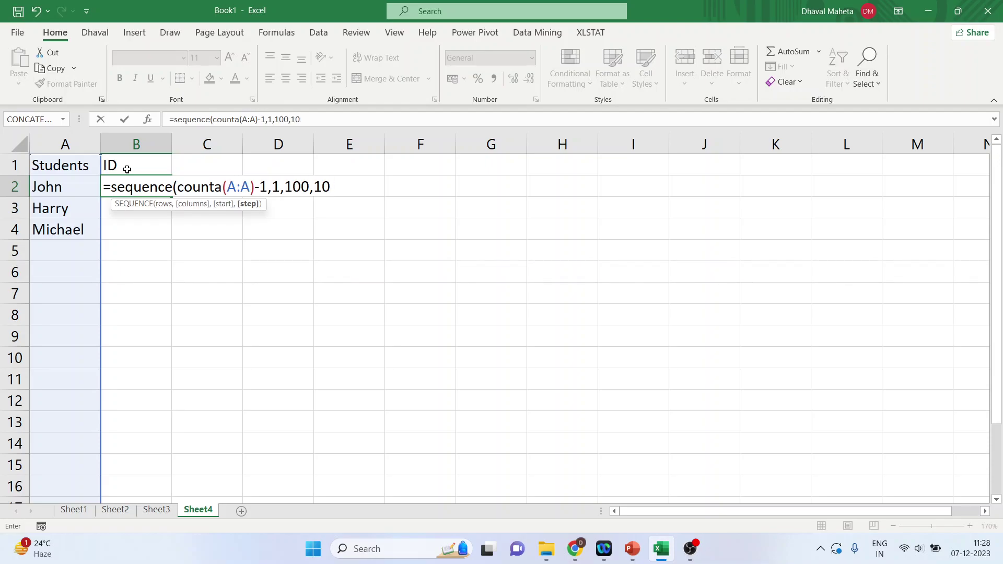
{"action": "type", "text": ")"}
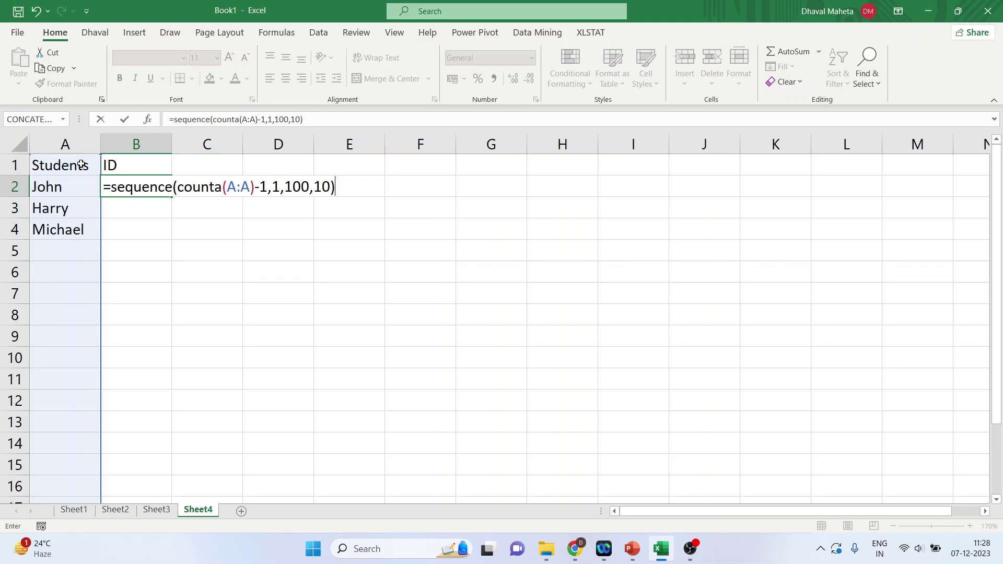
{"action": "key", "text": "Return"}
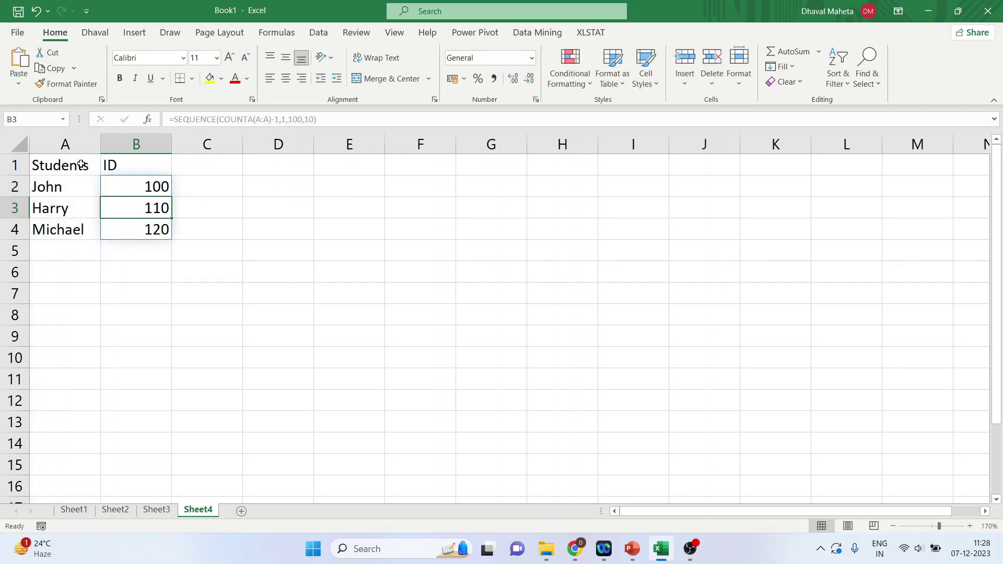
{"action": "left_click", "coordinate": [150, 187]}
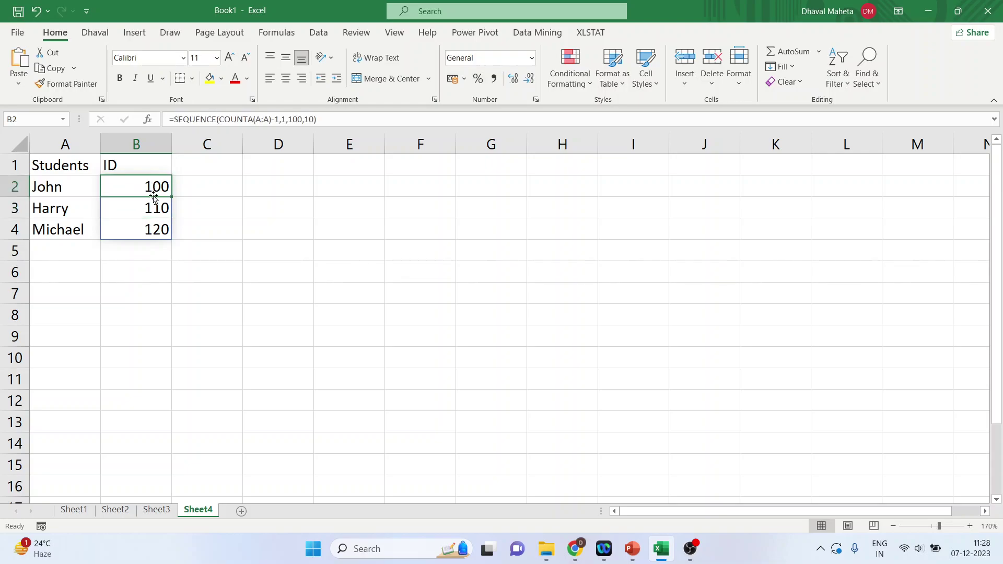
{"action": "left_click", "coordinate": [152, 208]}
{"action": "left_click", "coordinate": [156, 229]}
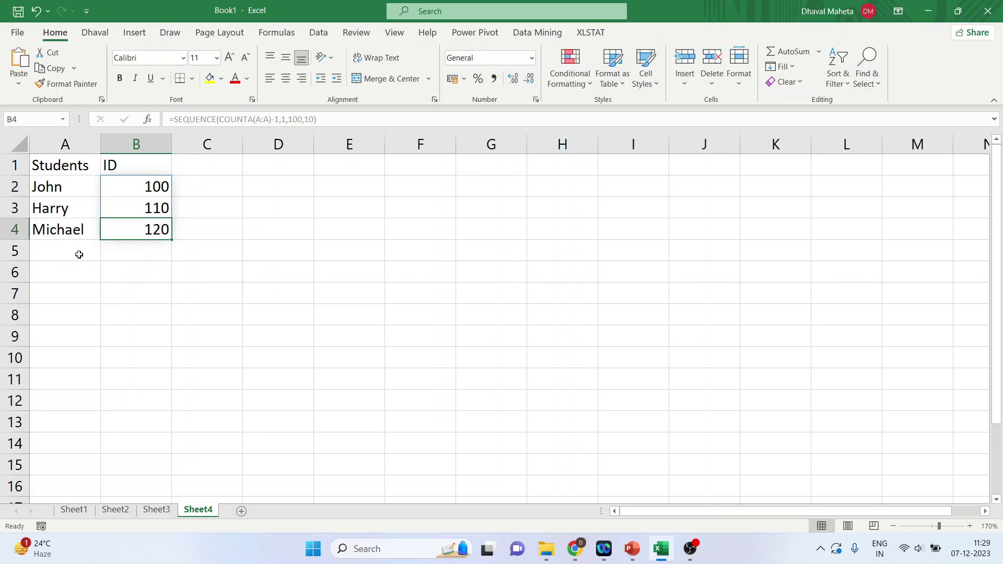
{"action": "left_click", "coordinate": [56, 252]}
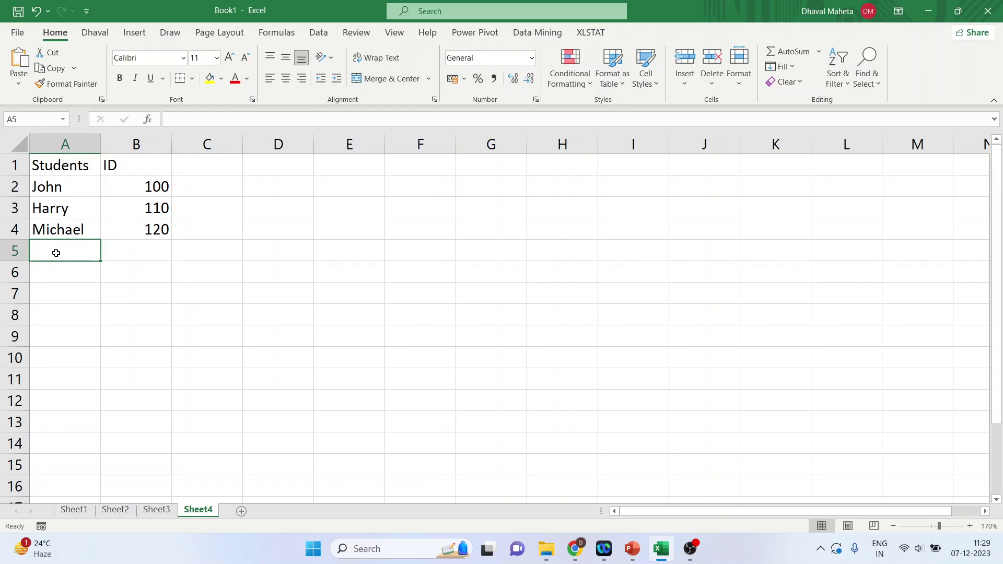
Add two more student names in A5:A6 so IDs 130 and 140 appear, dismissing the Delete prompt
{"action": "type", "text": "Kevin"}
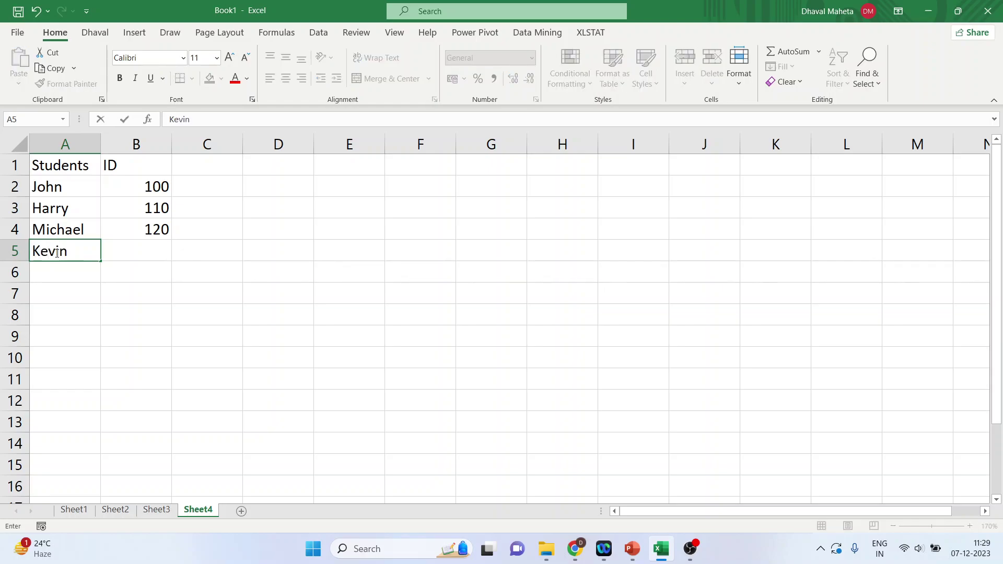
{"action": "key", "text": "Return"}
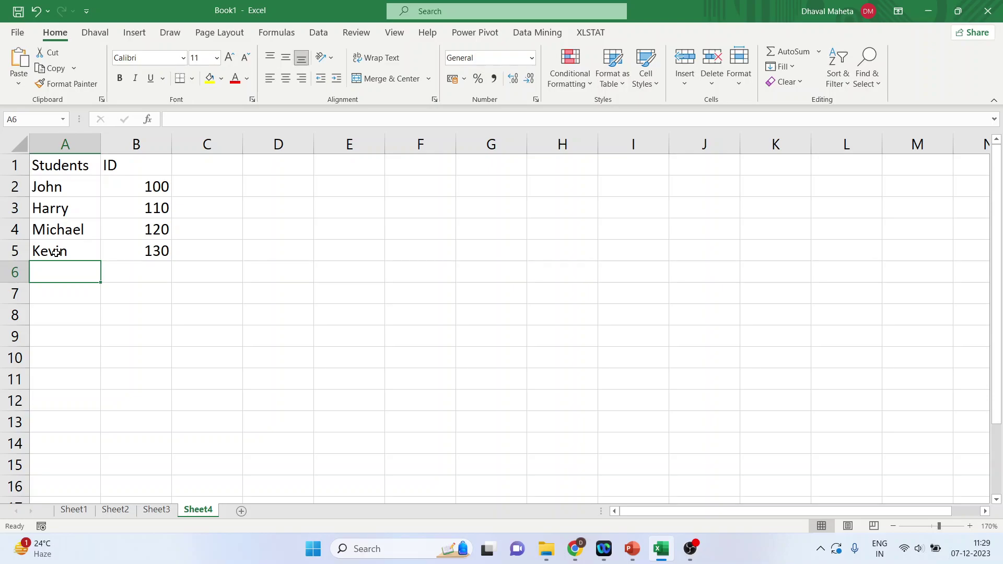
{"action": "type", "text": "D"}
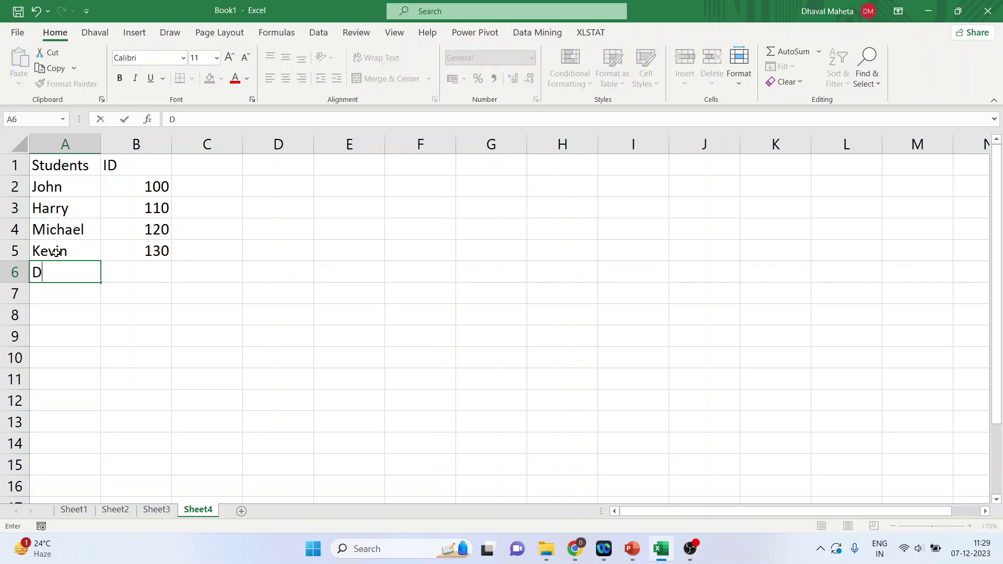
{"action": "type", "text": "orothy"}
{"action": "key", "text": "Return"}
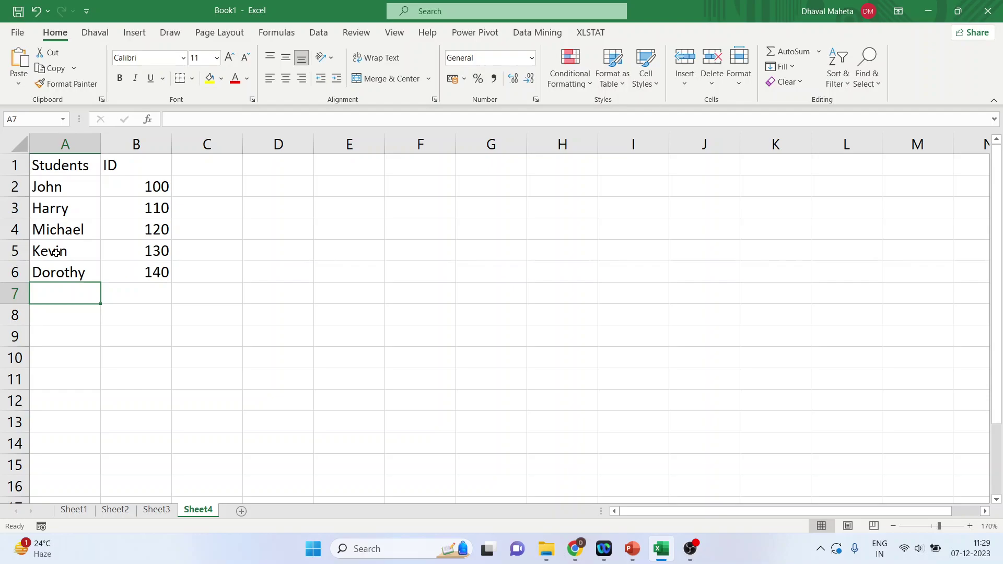
{"action": "key", "text": "ctrl+minus"}
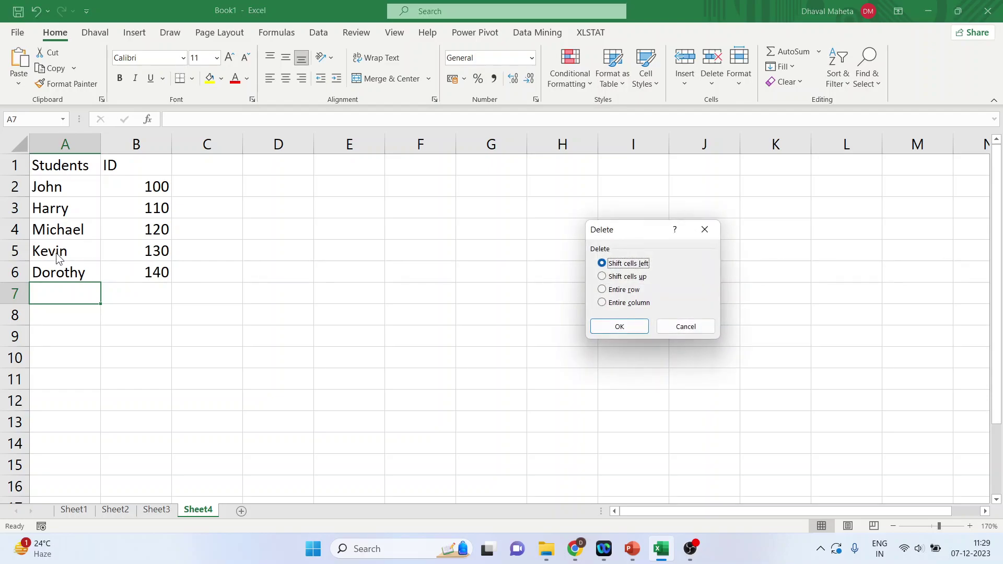
{"action": "left_click", "coordinate": [692, 329]}
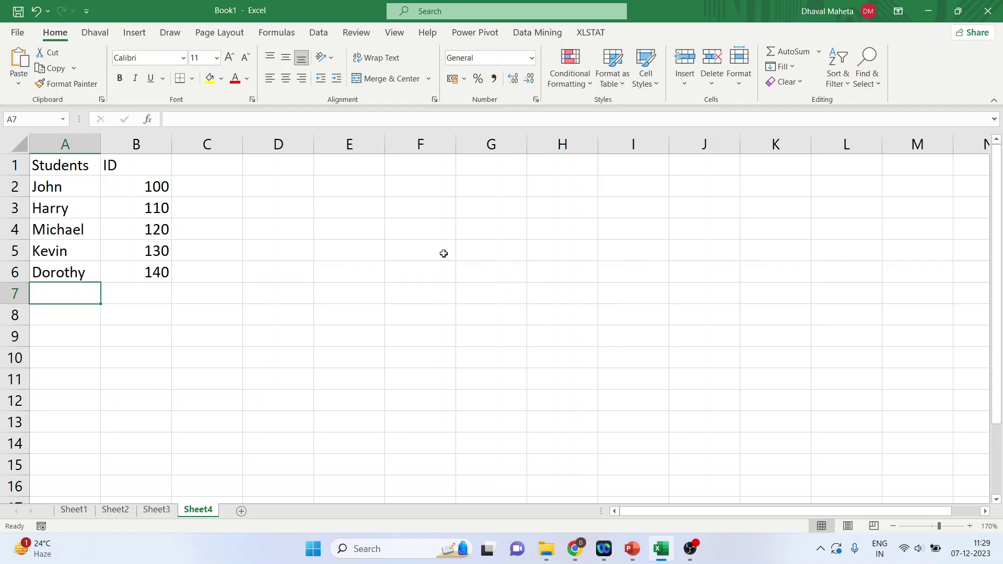
{"action": "left_click", "coordinate": [349, 161]}
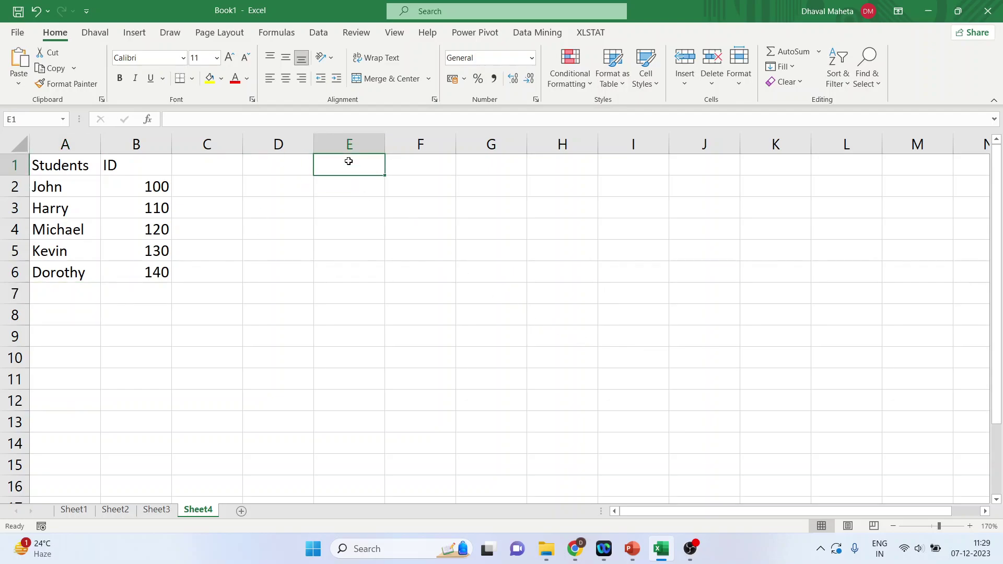
Type the headings Odd in E1 and Even in F1
{"action": "type", "text": "Odd"}
{"action": "key", "text": "Tab"}
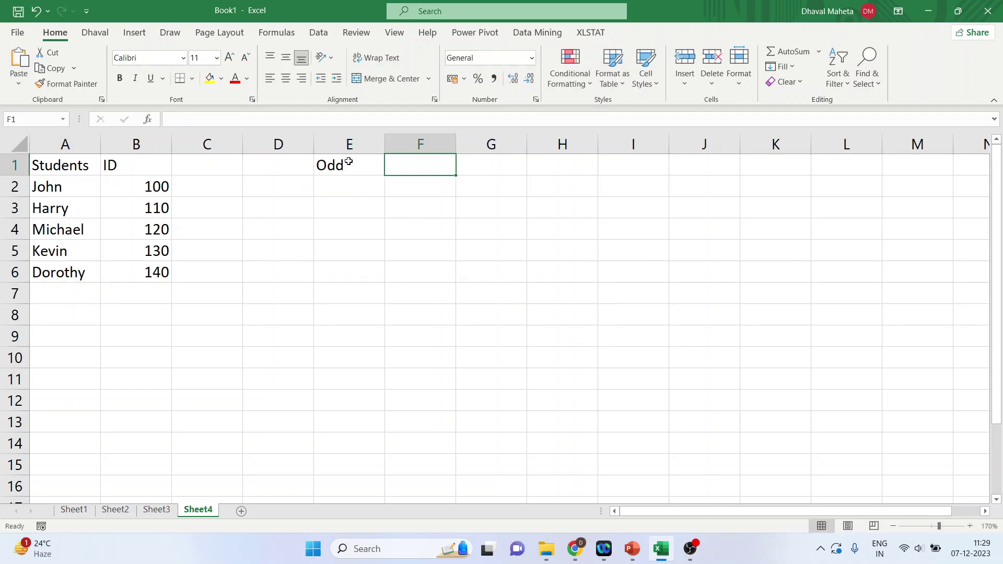
{"action": "type", "text": "Even"}
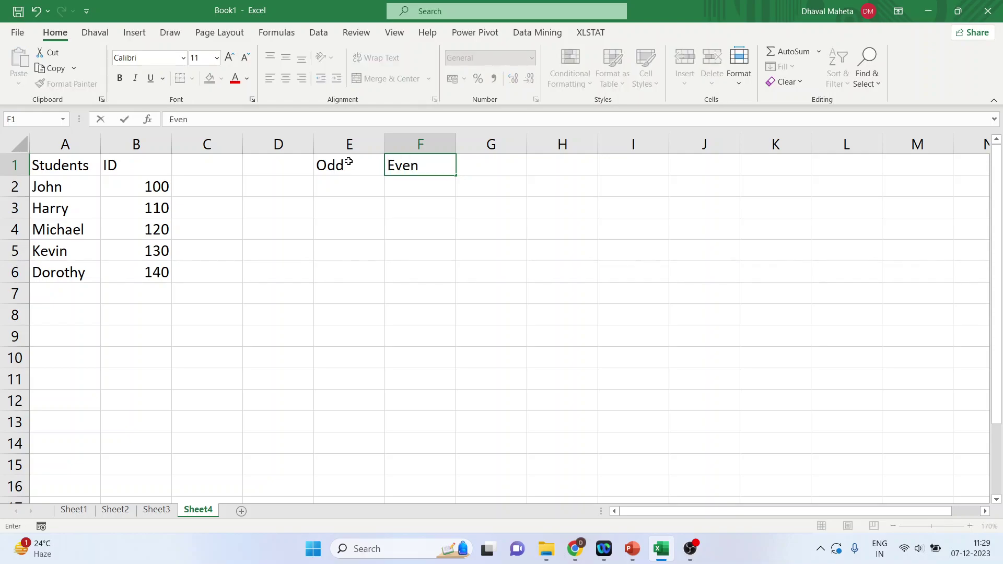
{"action": "key", "text": "Return"}
Enter =SEQUENCE(10,2) in E2 to fill odd numbers 1–19 and even numbers 2–20
{"action": "key", "text": "Left"}
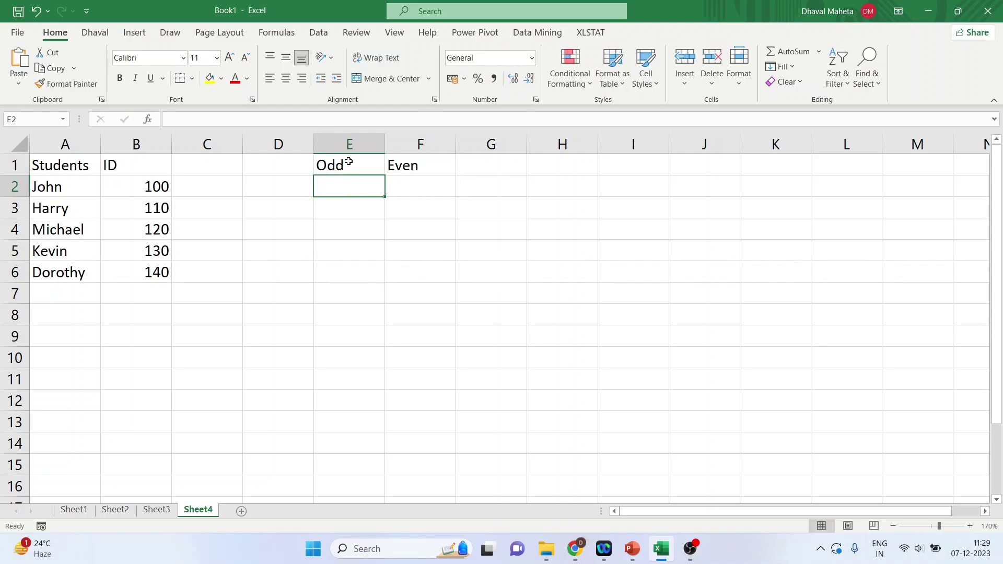
{"action": "type", "text": "=seq"}
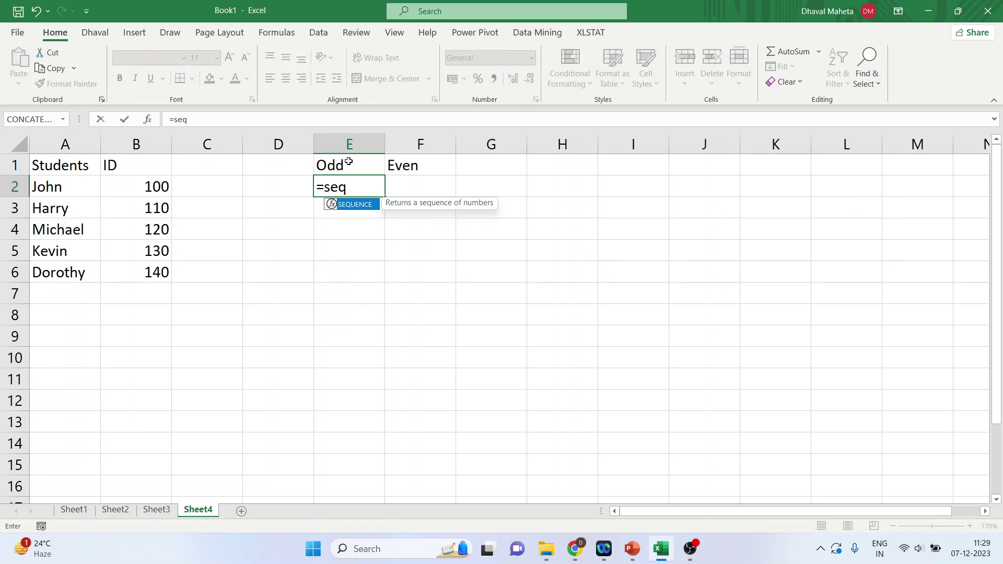
{"action": "type", "text": "q"}
{"action": "key", "text": "BackSpace"}
{"action": "type", "text": "uence(10"}
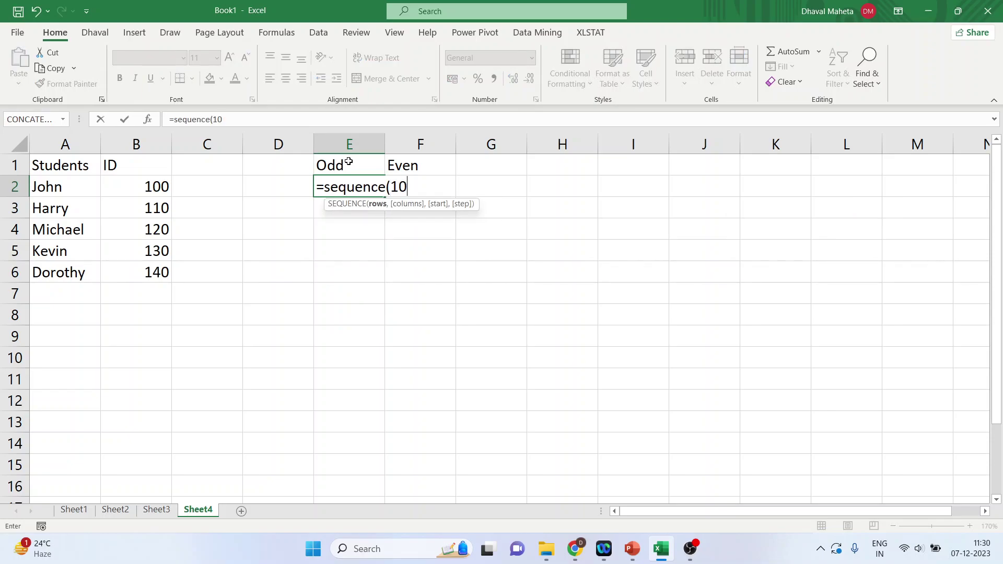
{"action": "type", "text": ",2)"}
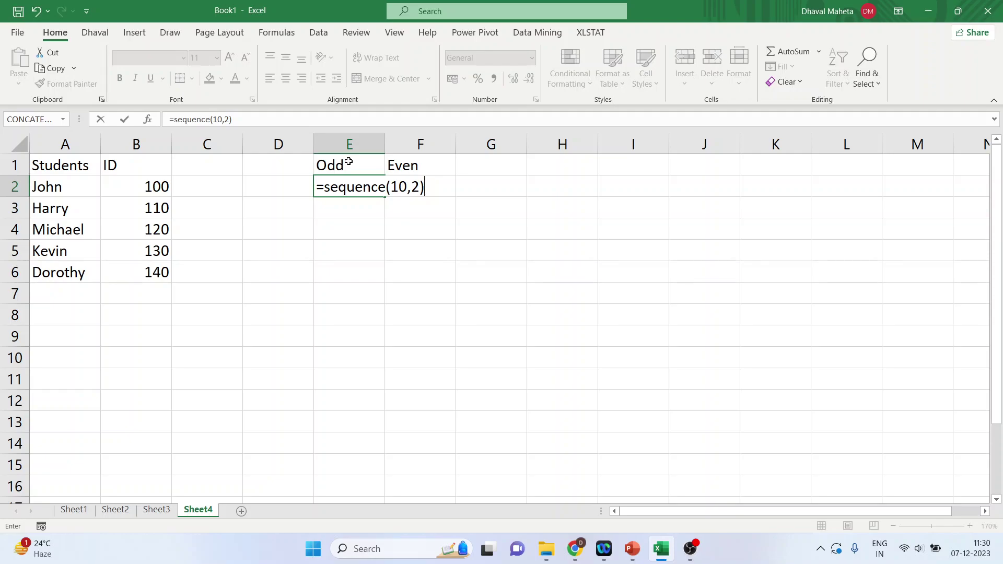
{"action": "key", "text": "Return"}
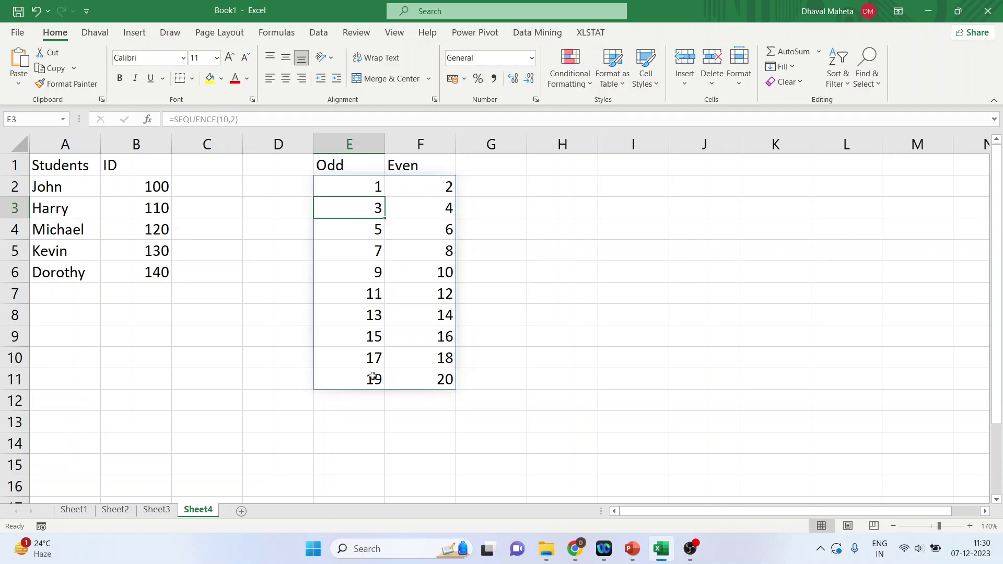
On a new zoomed-in sheet, enter =SEQUENCE(10,,TODAY()) in A1
{"action": "left_click", "coordinate": [241, 511]}
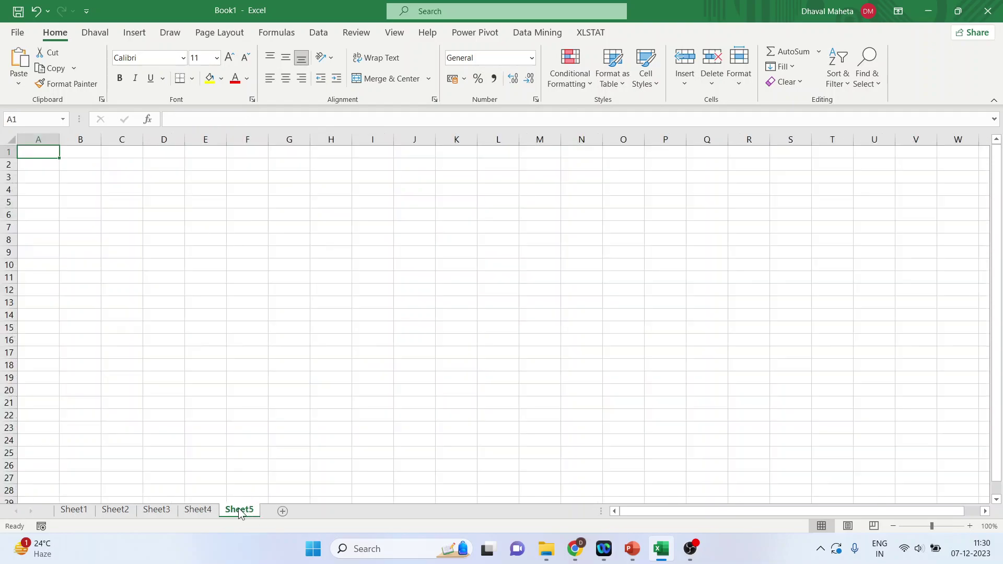
{"action": "left_click", "coordinate": [970, 526]}
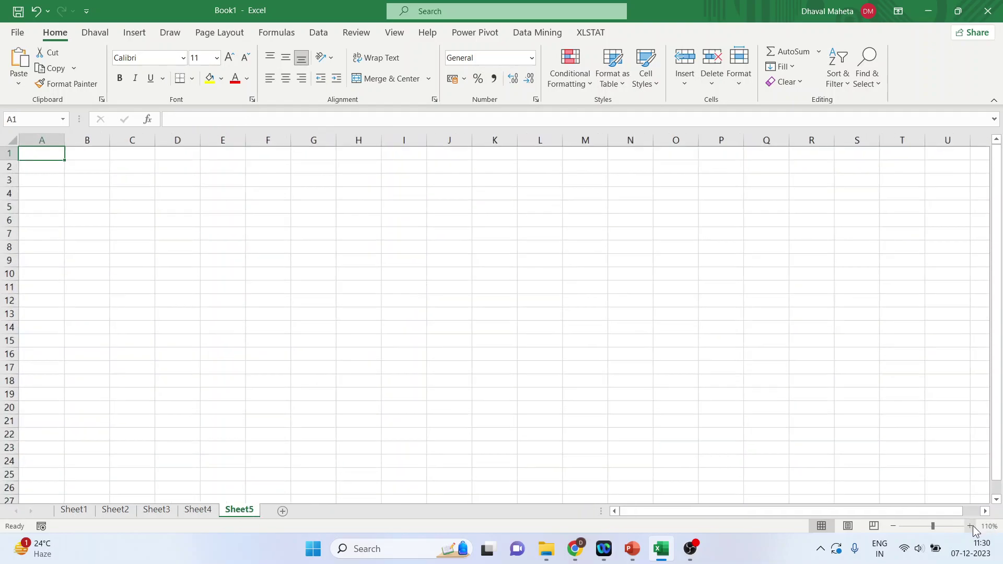
{"action": "left_click", "coordinate": [970, 527]}
{"action": "left_click", "coordinate": [970, 526]}
{"action": "left_click", "coordinate": [970, 526]}
{"action": "left_click", "coordinate": [970, 526]}
{"action": "left_click", "coordinate": [970, 526]}
{"action": "left_click", "coordinate": [970, 526]}
{"action": "left_click", "coordinate": [971, 526]}
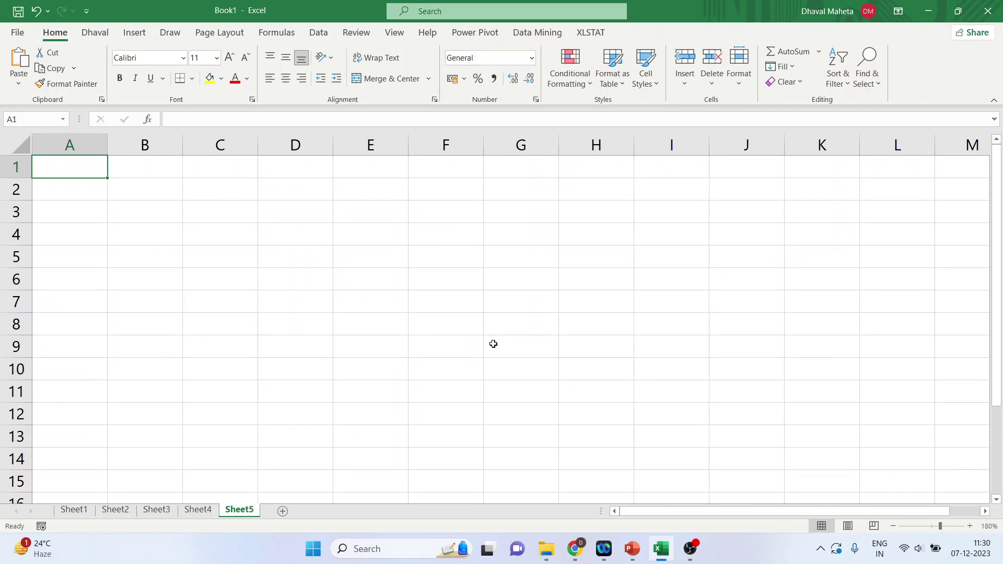
{"action": "type", "text": "="}
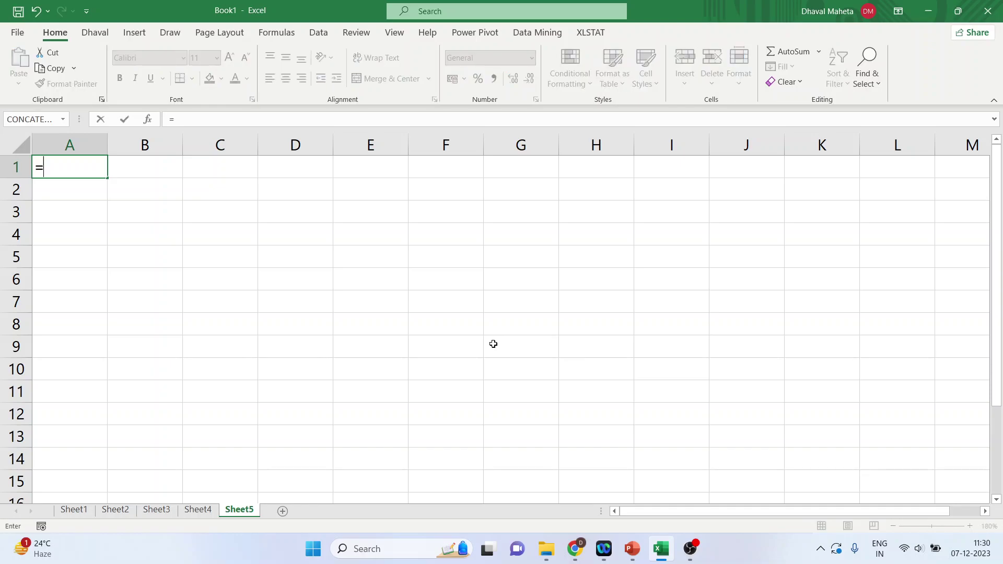
{"action": "type", "text": "sequnec"}
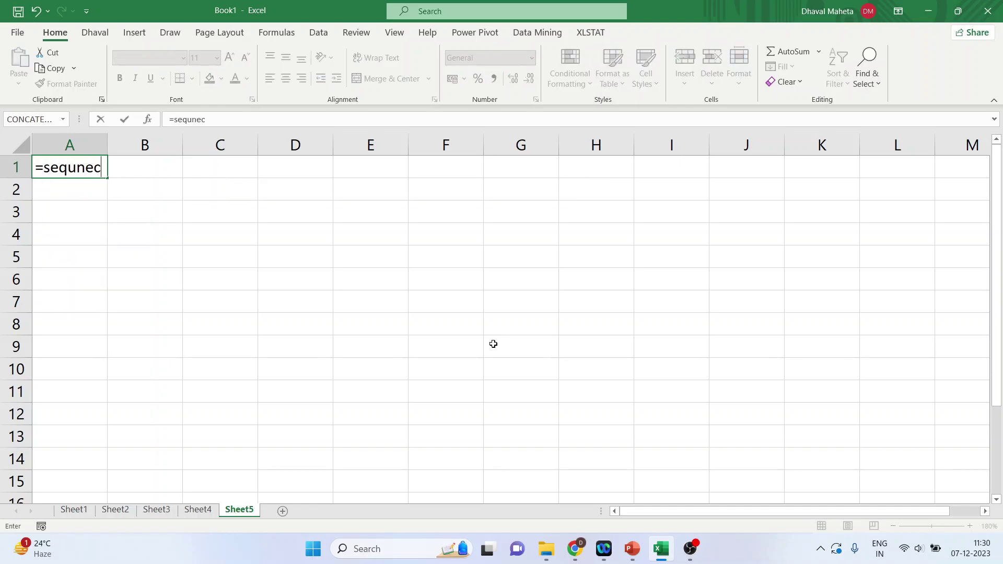
{"action": "key", "text": "BackSpace"}
{"action": "key", "text": "BackSpace"}
{"action": "key", "text": "BackSpace"}
{"action": "type", "text": "ence"}
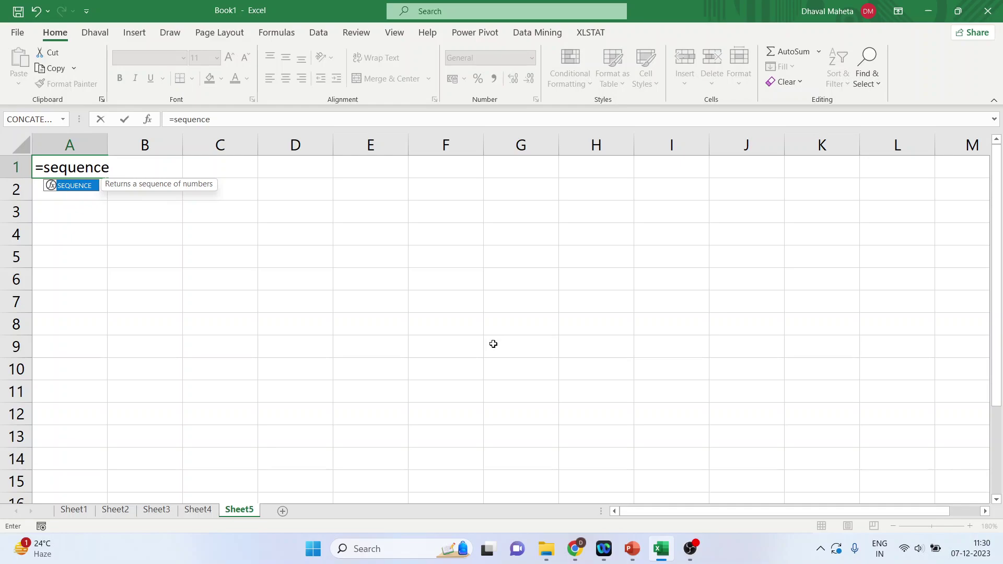
{"action": "type", "text": "ence(10, "}
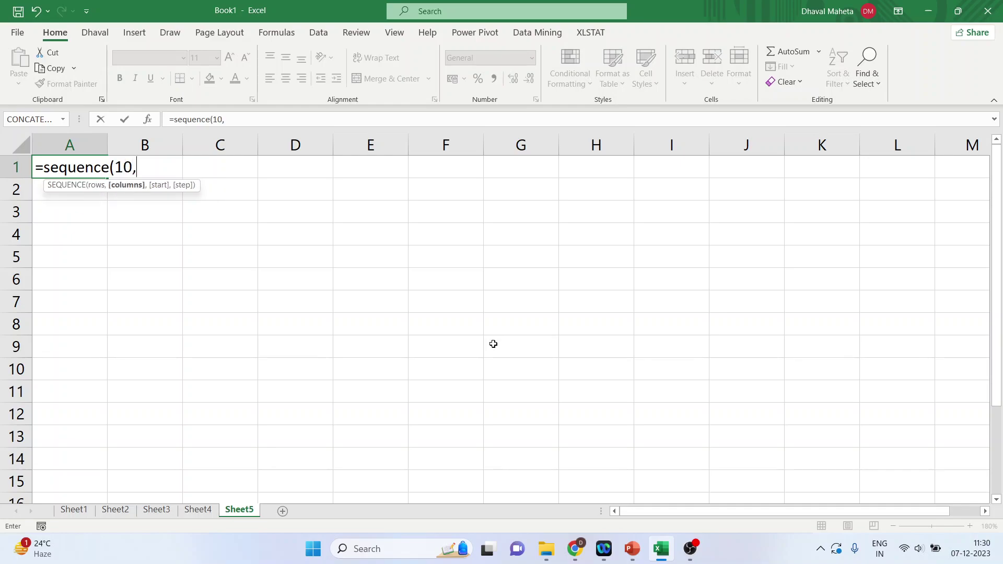
{"action": "type", "text": ", T"}
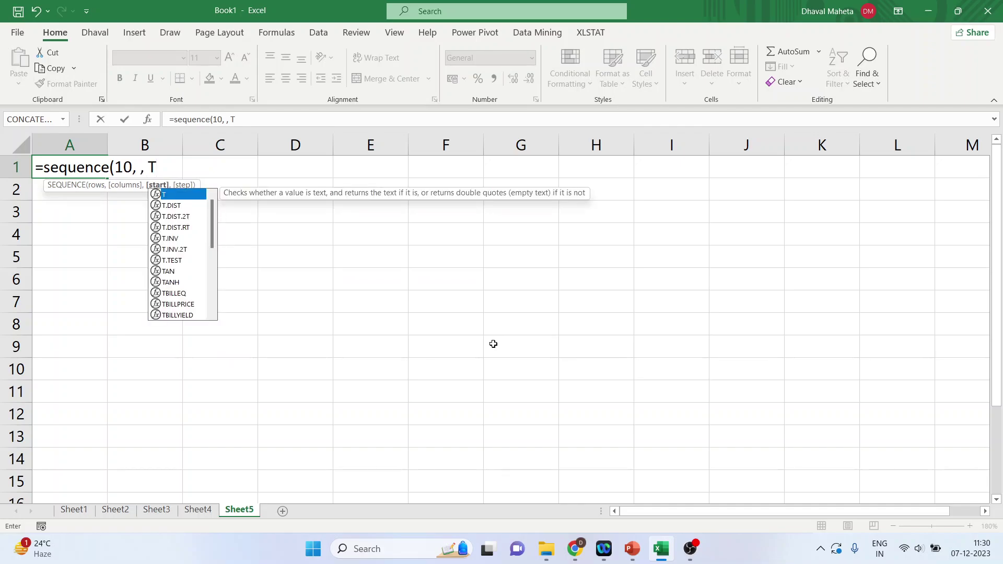
{"action": "type", "text": "ODAY"}
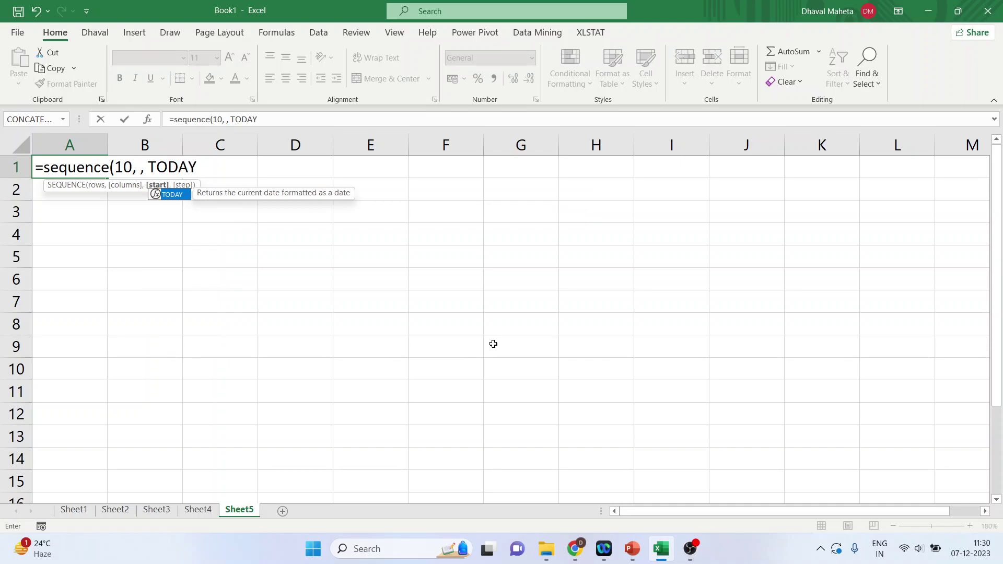
{"action": "type", "text": "())"}
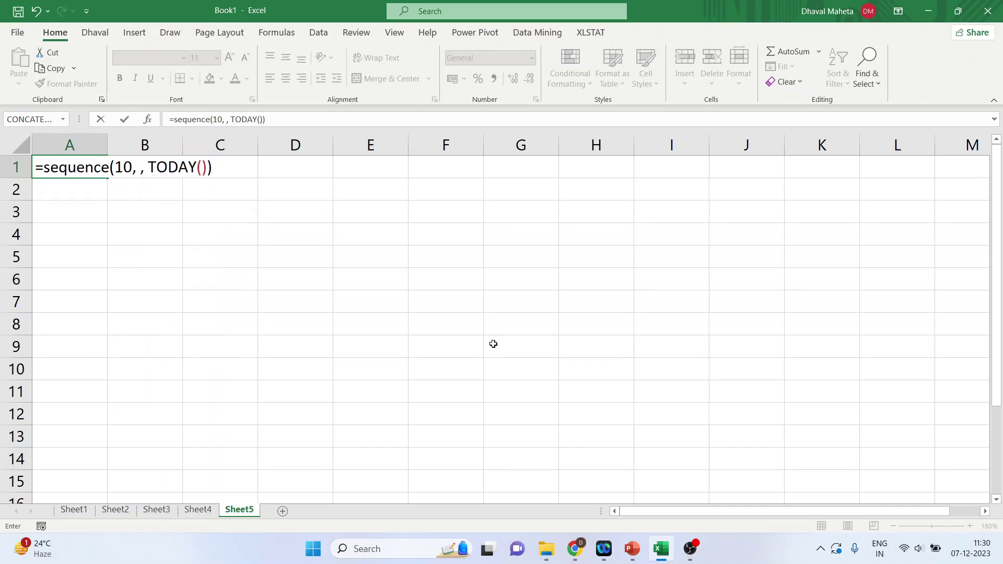
{"action": "key", "text": "Return"}
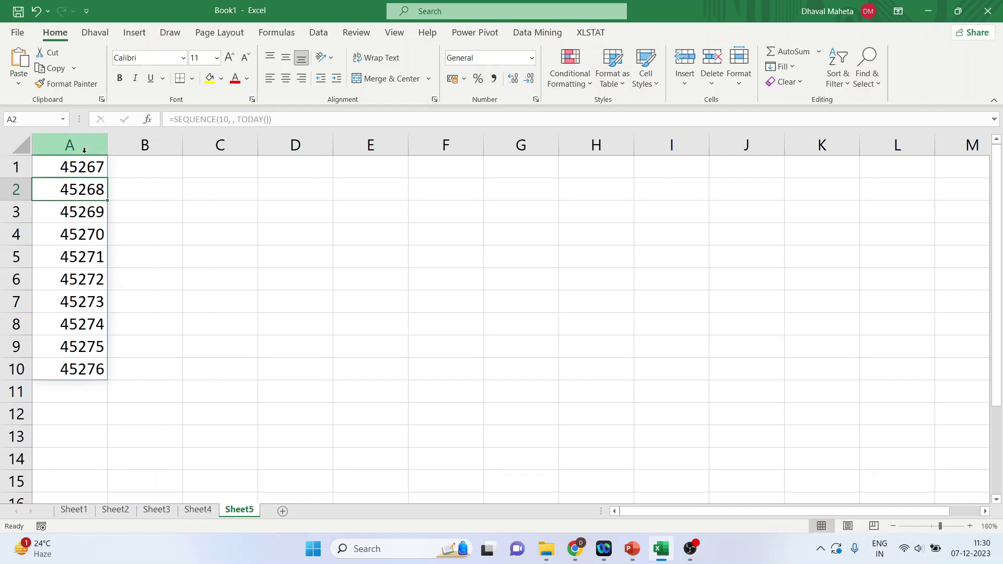
Format A1:A10 as Short Date, showing 07-12-2023 through 16-12-2023
{"action": "left_click_drag", "start_coordinate": [79, 166], "coordinate": [88, 369]}
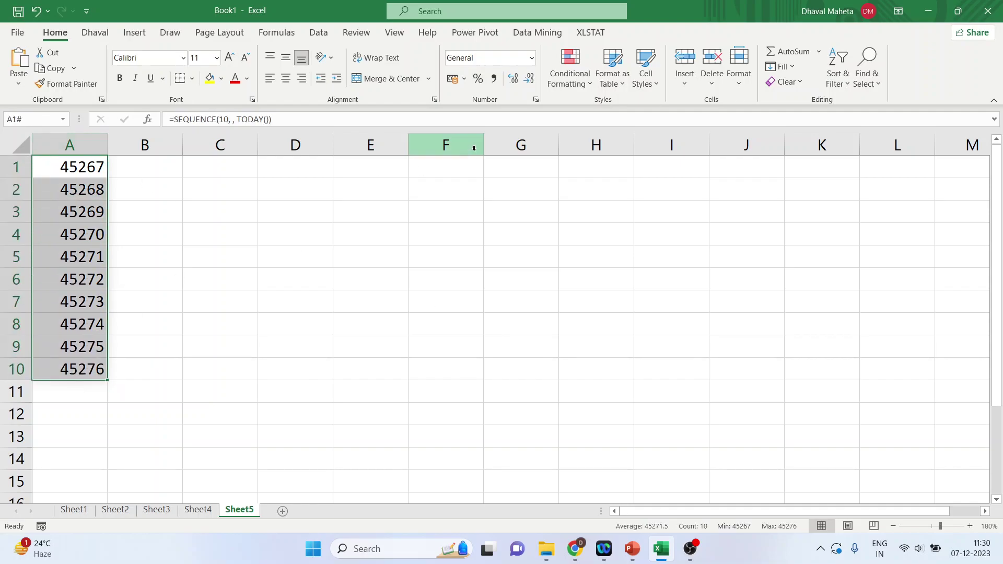
{"action": "left_click", "coordinate": [531, 58]}
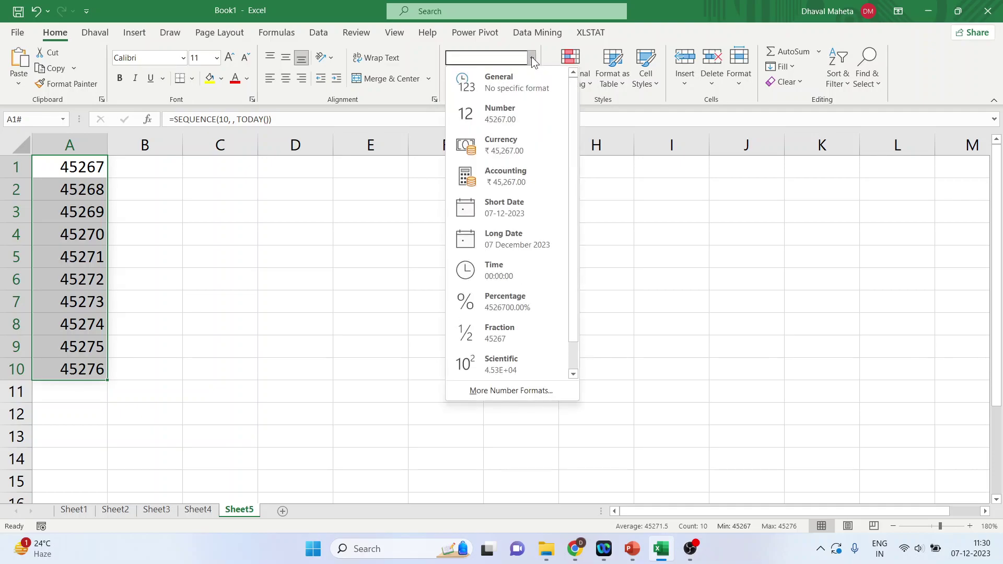
{"action": "left_click", "coordinate": [512, 217]}
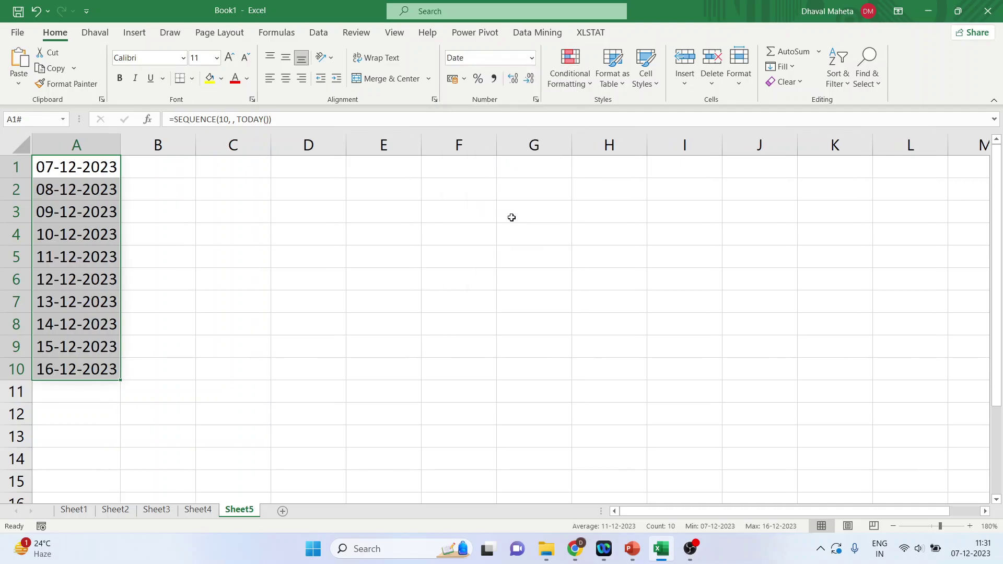
Add another blank sheet and zoom in to 200%
{"action": "left_click", "coordinate": [283, 511]}
{"action": "left_click", "coordinate": [969, 526]}
{"action": "left_click", "coordinate": [969, 525]}
{"action": "left_click", "coordinate": [969, 525]}
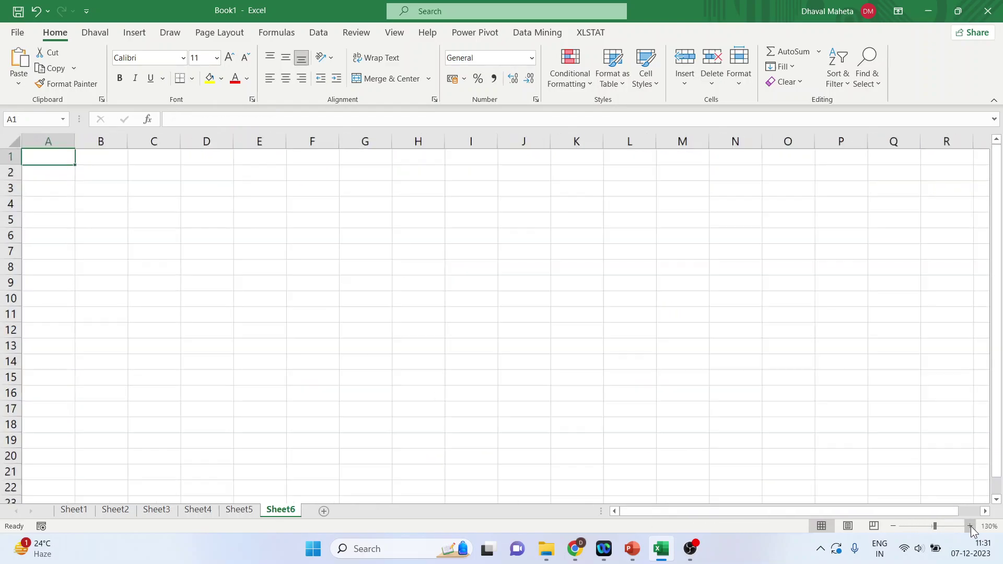
{"action": "left_click", "coordinate": [970, 525]}
{"action": "left_click", "coordinate": [970, 525]}
{"action": "left_click", "coordinate": [970, 525]}
{"action": "left_click", "coordinate": [970, 525]}
{"action": "left_click", "coordinate": [970, 525]}
{"action": "left_click", "coordinate": [970, 526]}
{"action": "left_click", "coordinate": [970, 526]}
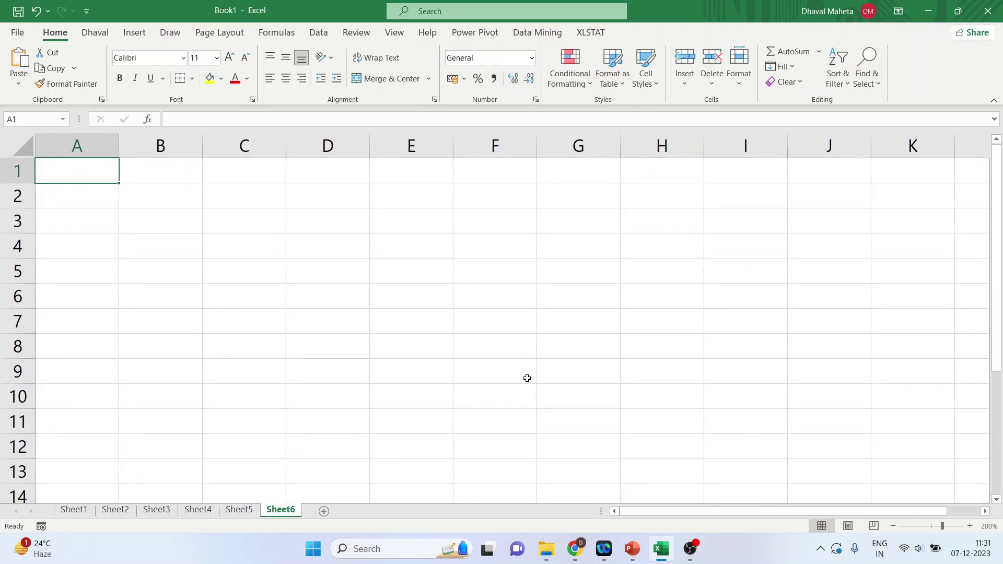
In cell B3, type the formula =SEQUENCE(5,7, TODAY())
{"action": "left_click", "coordinate": [177, 224]}
{"action": "key", "text": "ctrl+minus"}
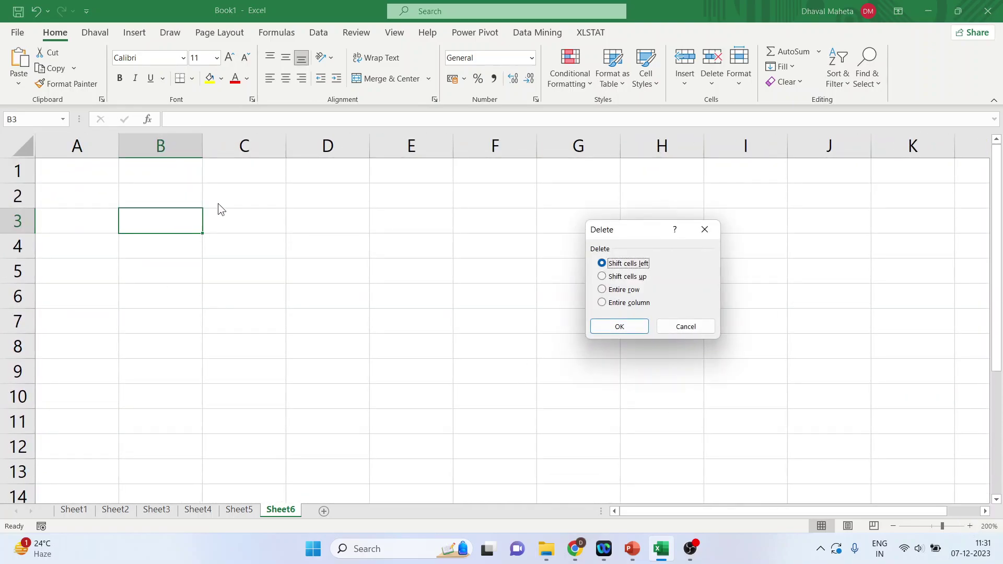
{"action": "left_click", "coordinate": [694, 331]}
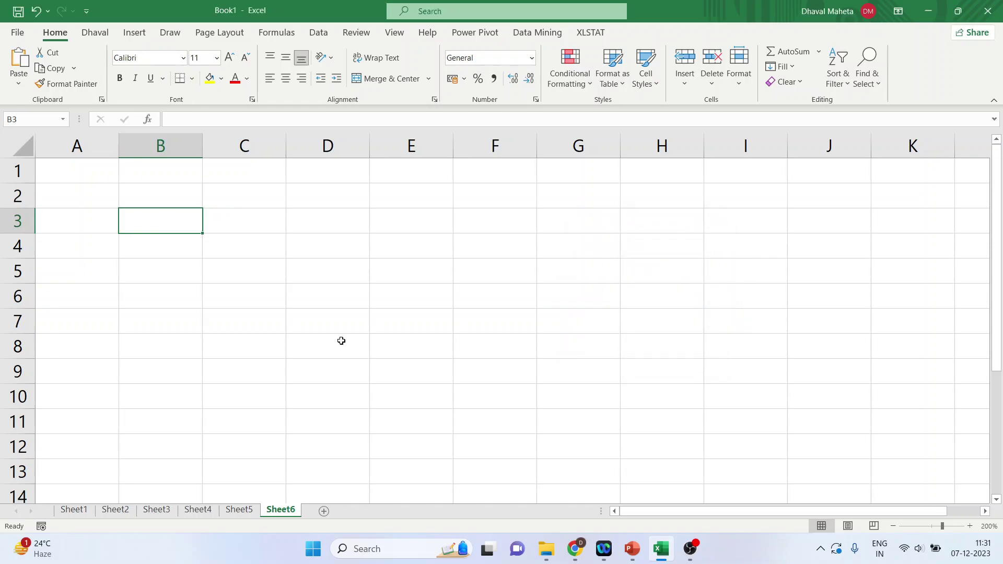
{"action": "type", "text": "=SE"}
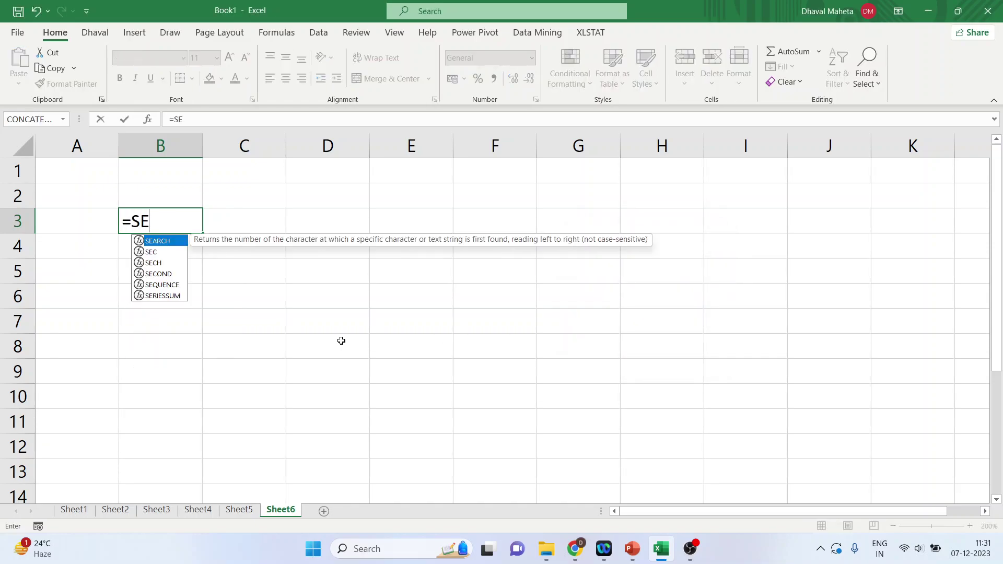
{"action": "key", "text": "BackSpace"}
{"action": "key", "text": "BackSpace"}
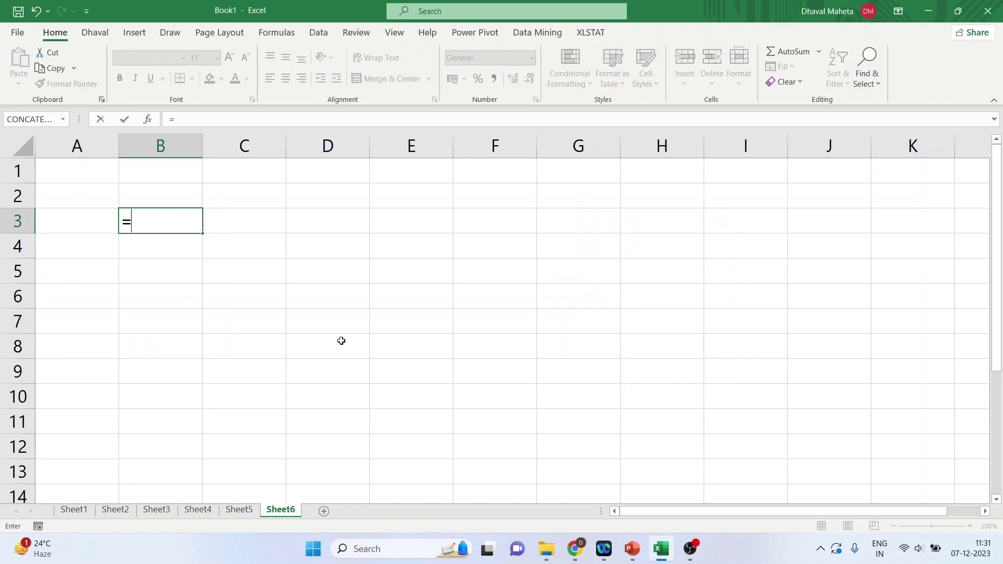
{"action": "type", "text": "sequence"}
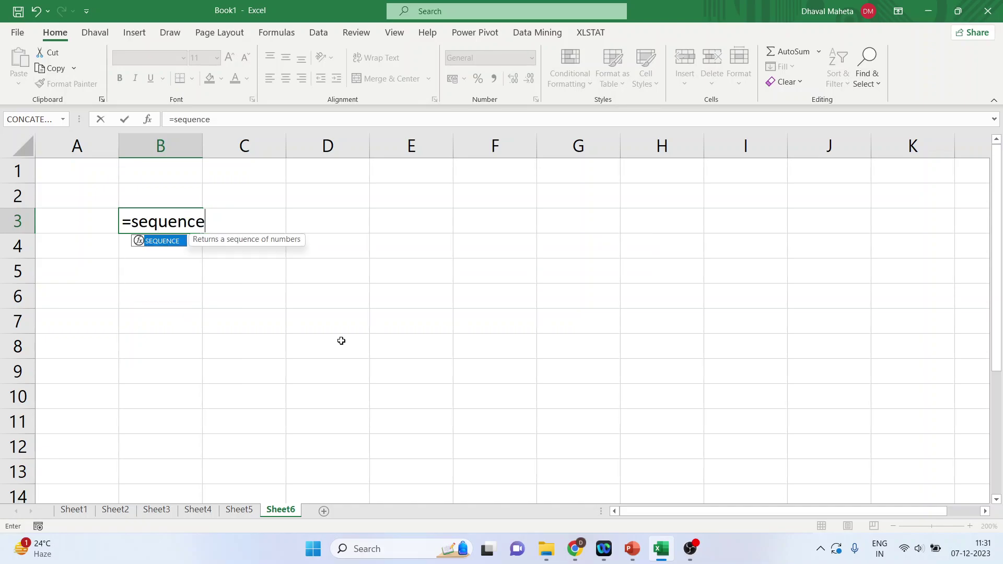
{"action": "type", "text": "("}
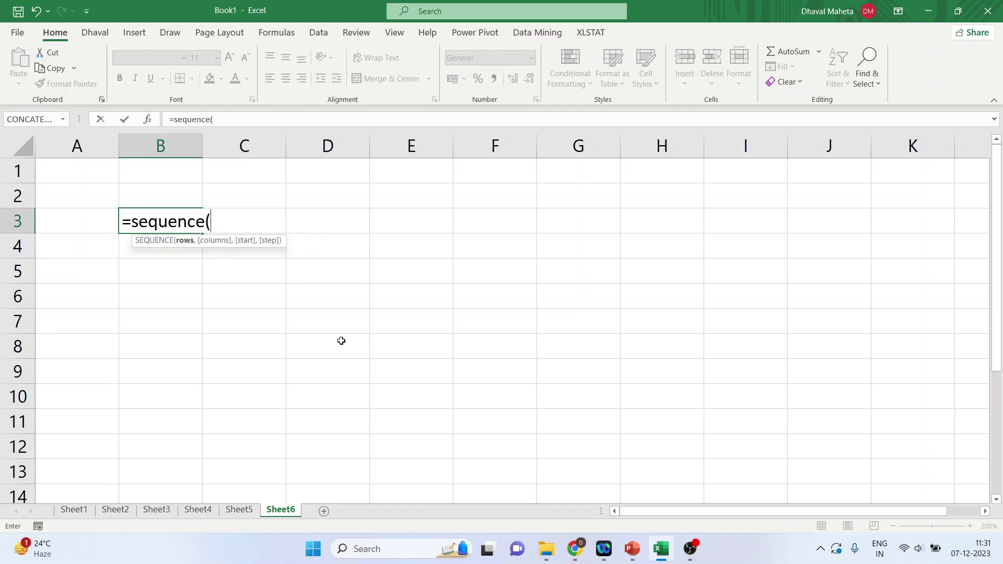
{"action": "type", "text": "5,"}
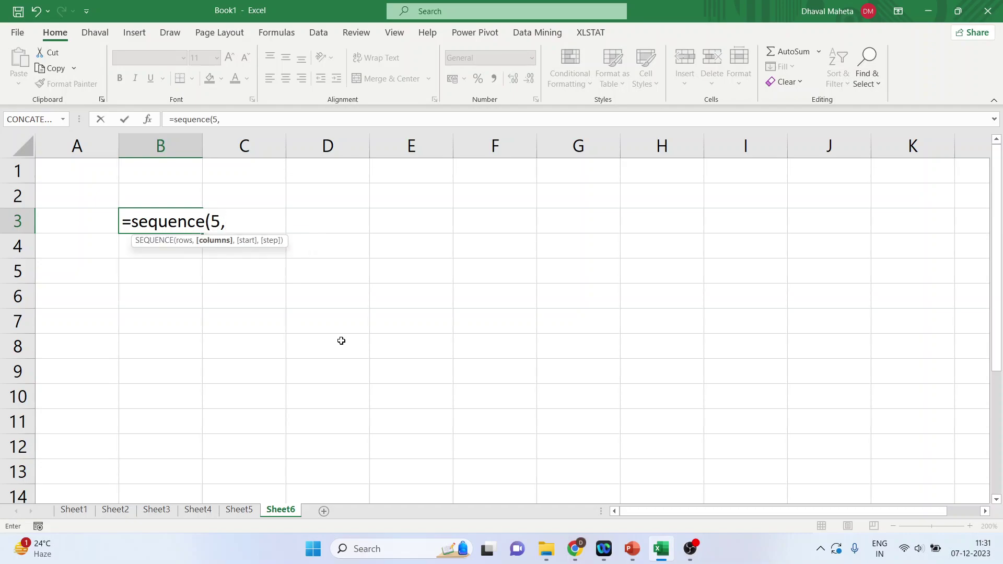
{"action": "type", "text": "7, TO"}
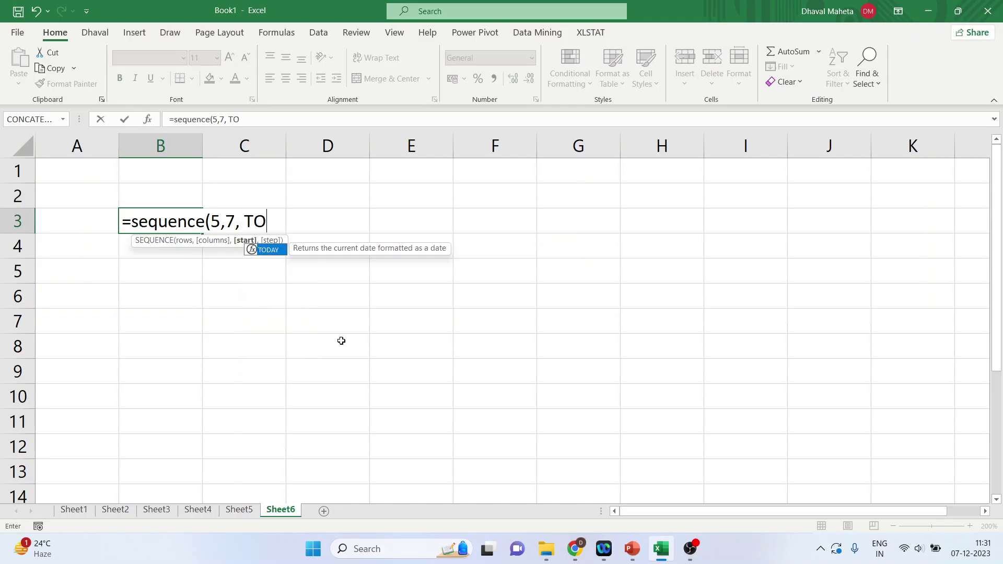
{"action": "type", "text": "DAY())"}
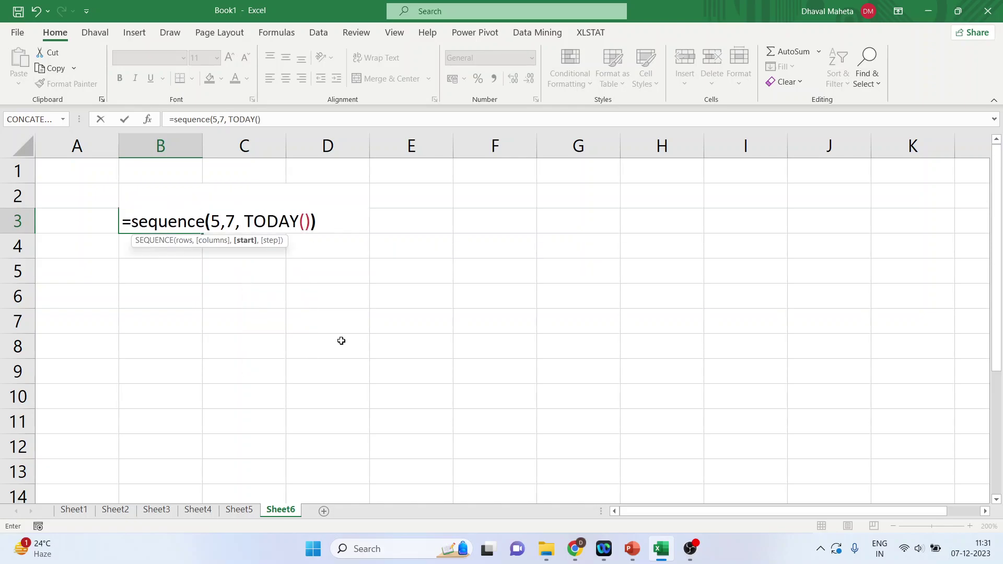
Commit the grid formula and give B3:H7 a custom dd-mm date format
{"action": "key", "text": "Return"}
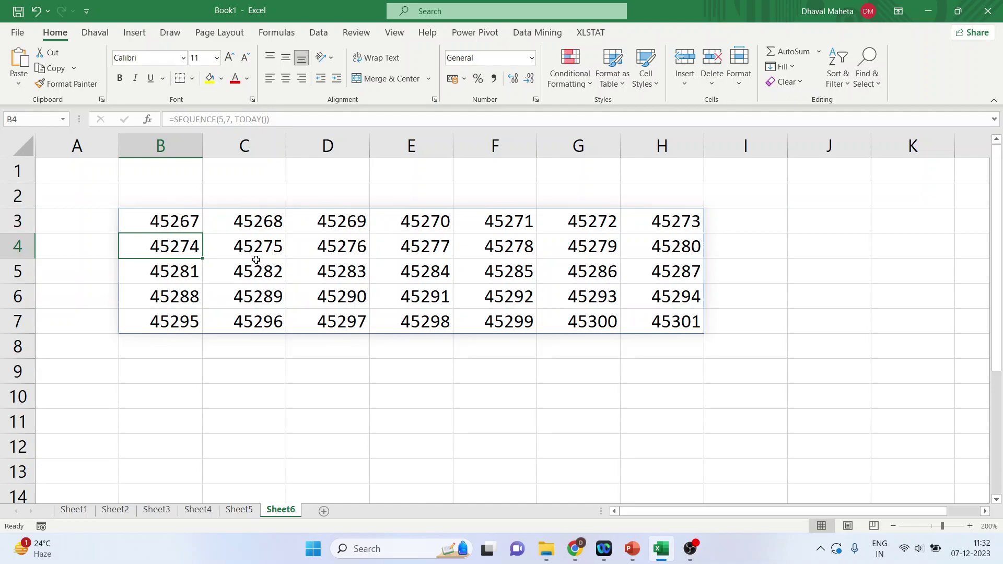
{"action": "left_click_drag", "start_coordinate": [173, 221], "coordinate": [647, 320]}
{"action": "left_click", "coordinate": [533, 58]}
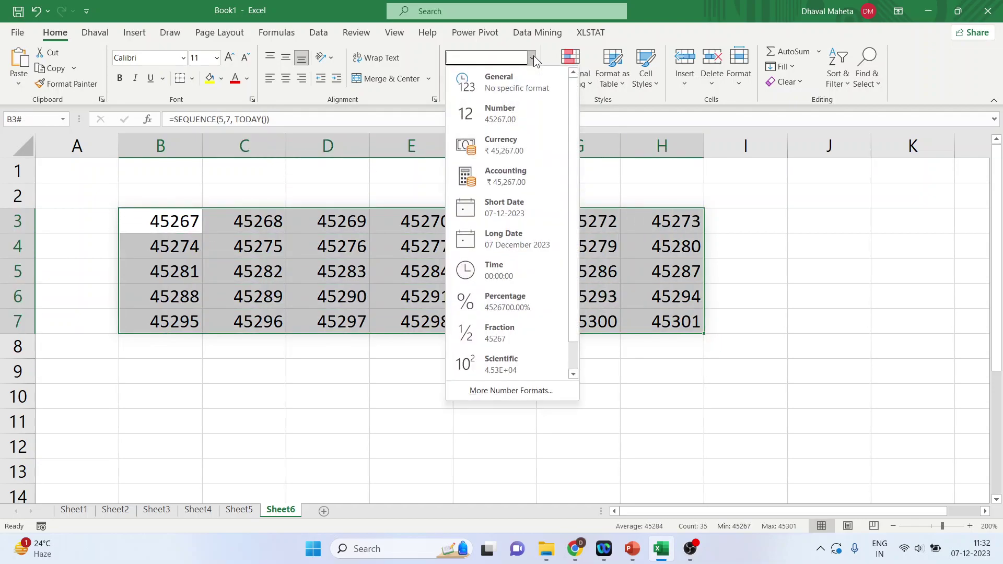
{"action": "left_click", "coordinate": [537, 391]}
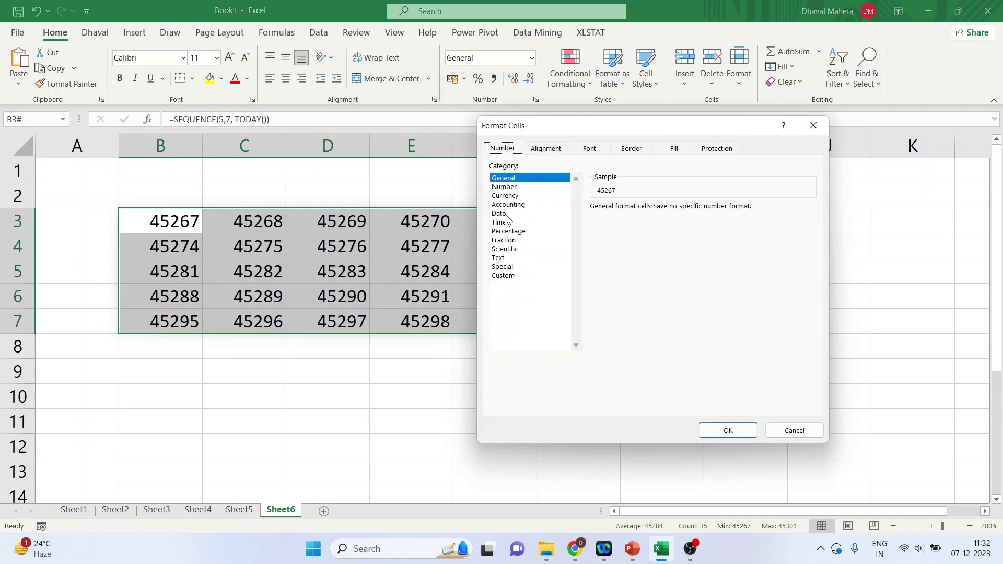
{"action": "left_click", "coordinate": [505, 214]}
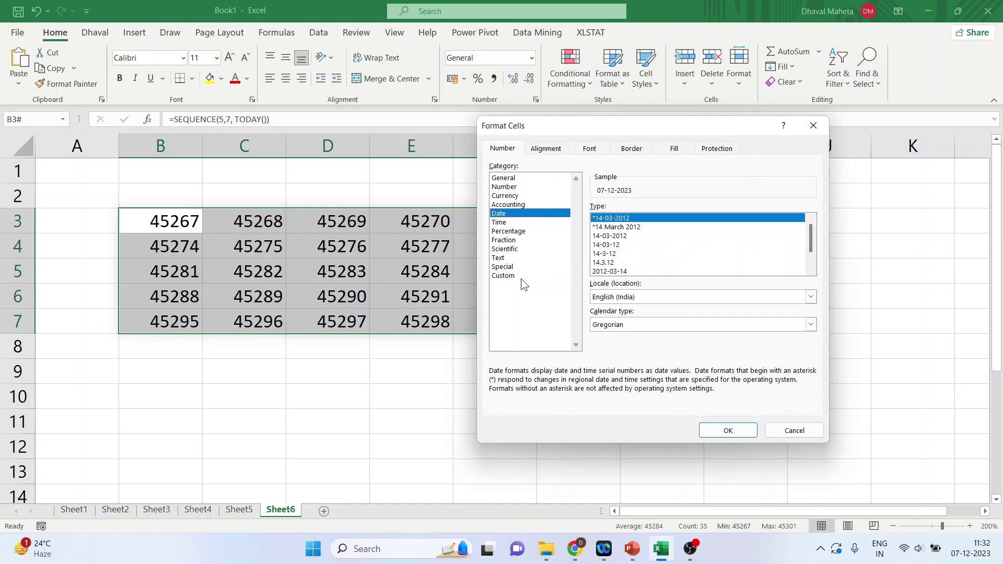
{"action": "left_click", "coordinate": [507, 277]}
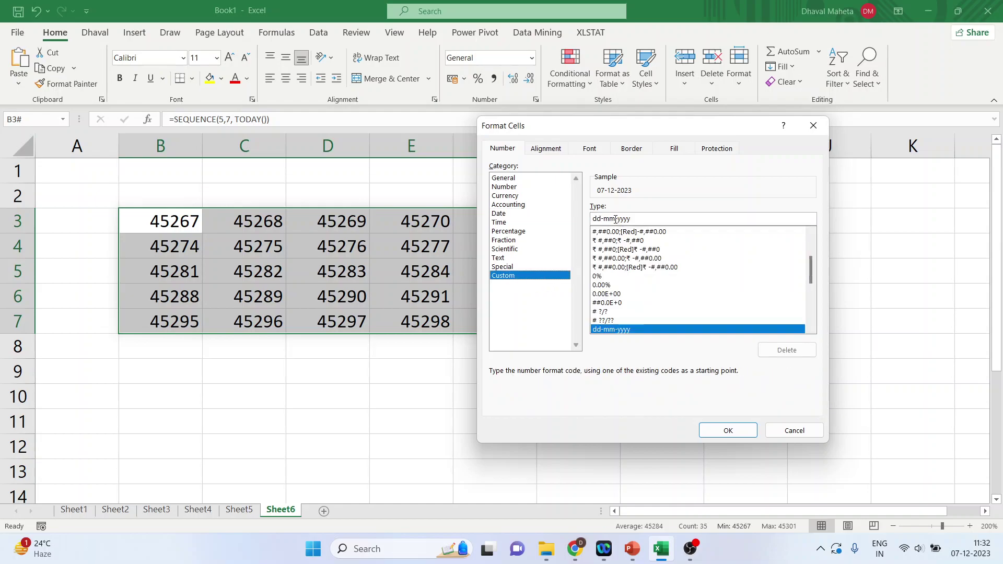
{"action": "left_click_drag", "start_coordinate": [615, 219], "coordinate": [638, 219]}
{"action": "key", "text": "BackSpace"}
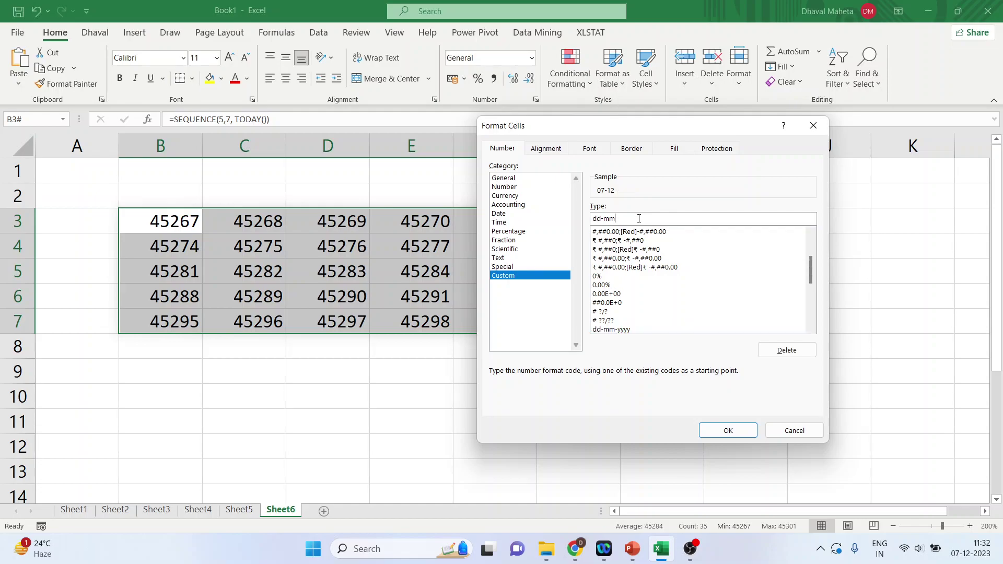
{"action": "left_click", "coordinate": [727, 430]}
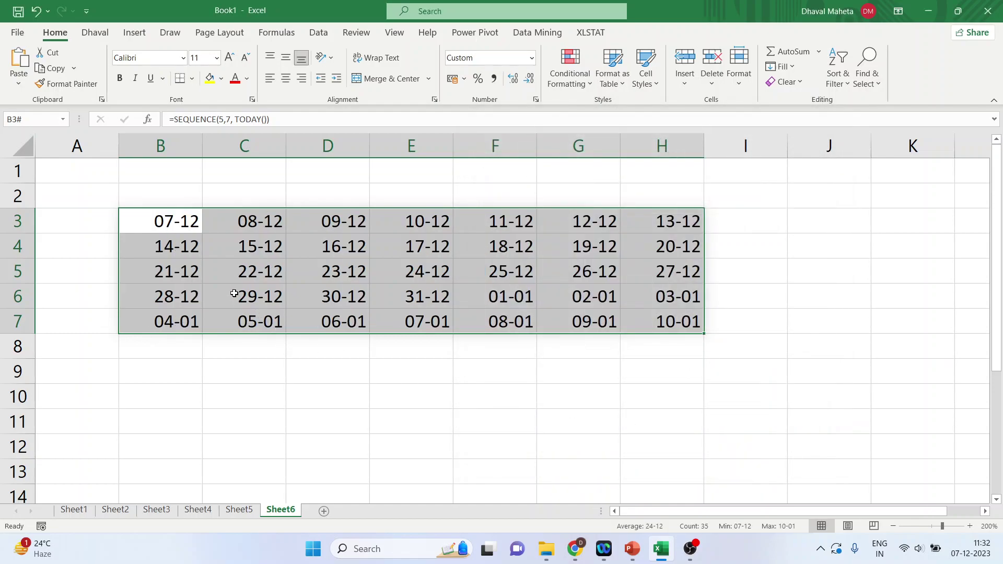
Enter =TEXT(B3:H3, "DDD") in B2 to spill weekday names Thu through Wed
{"action": "left_click", "coordinate": [182, 201]}
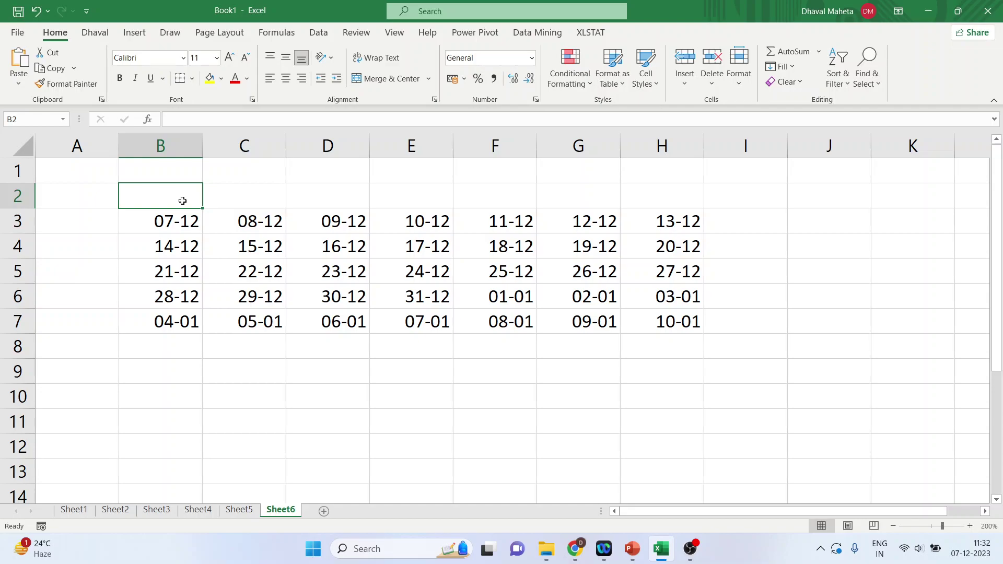
{"action": "type", "text": "=TEXT"}
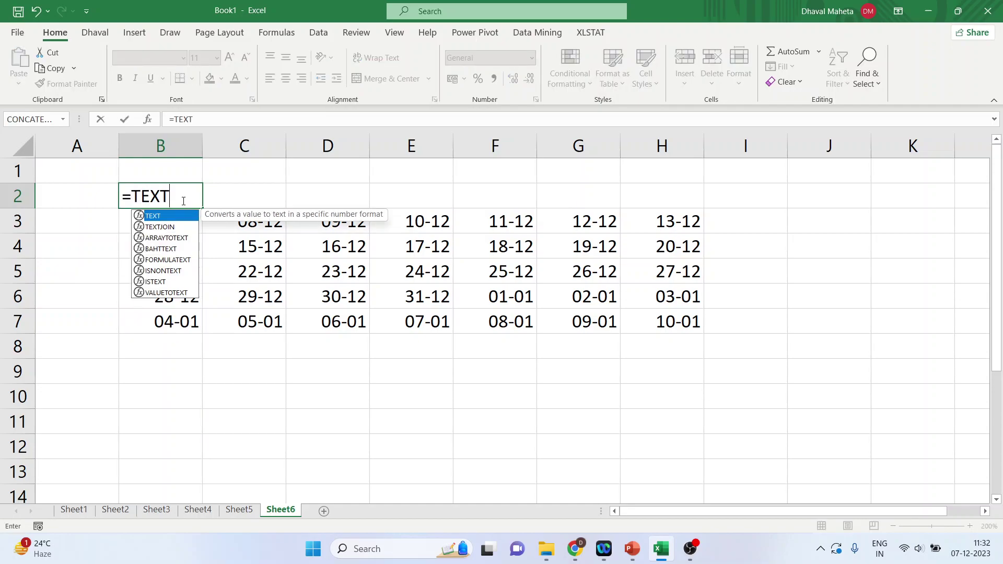
{"action": "type", "text": "("}
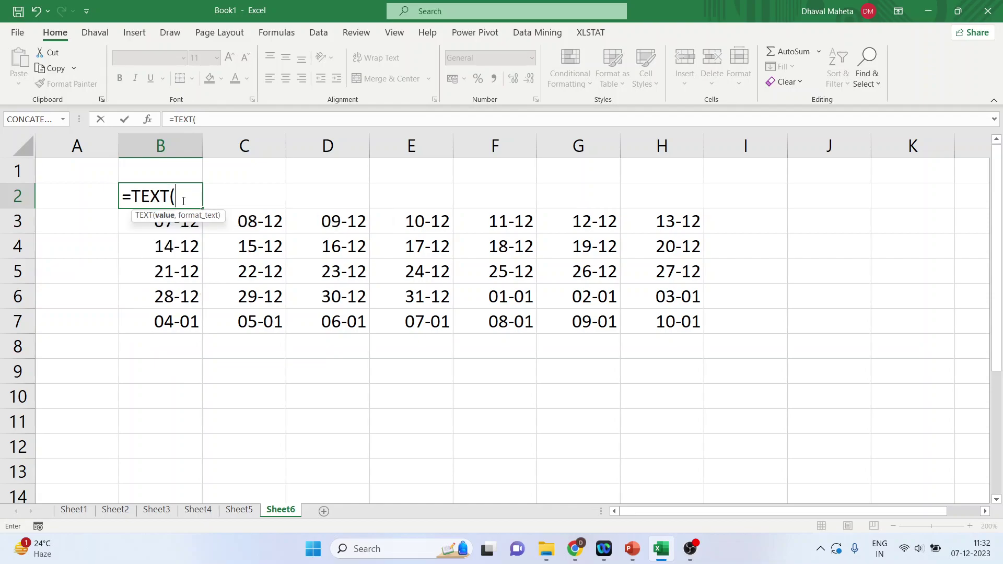
{"action": "type", "text": "B3"}
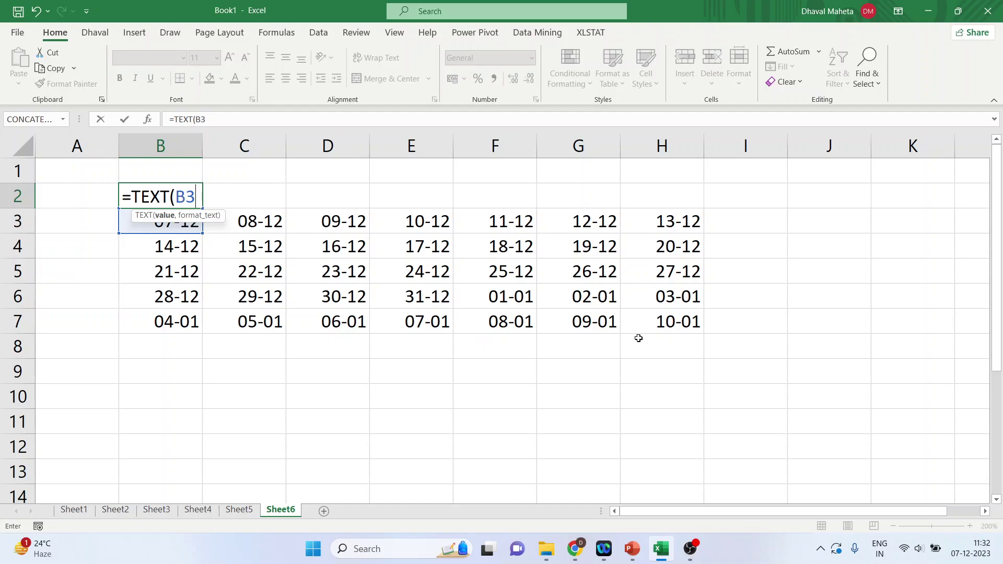
{"action": "type", "text": ":"}
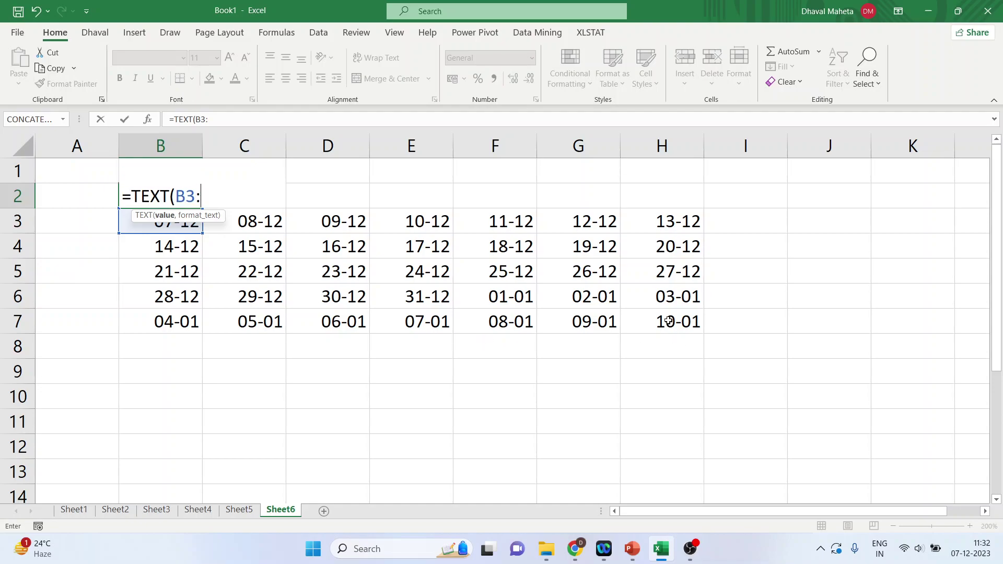
{"action": "type", "text": "H3"}
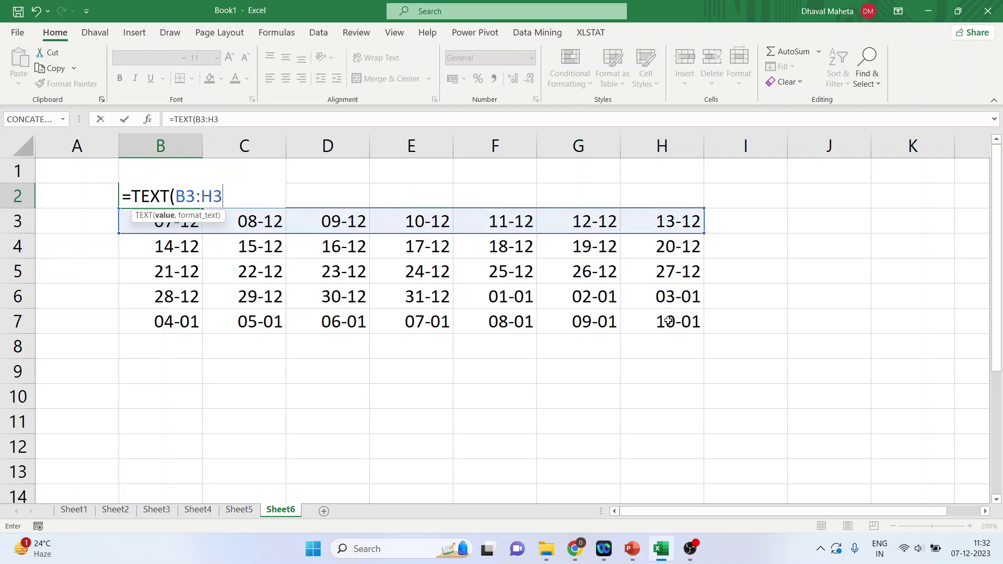
{"action": "type", "text": ", \"DDD\""}
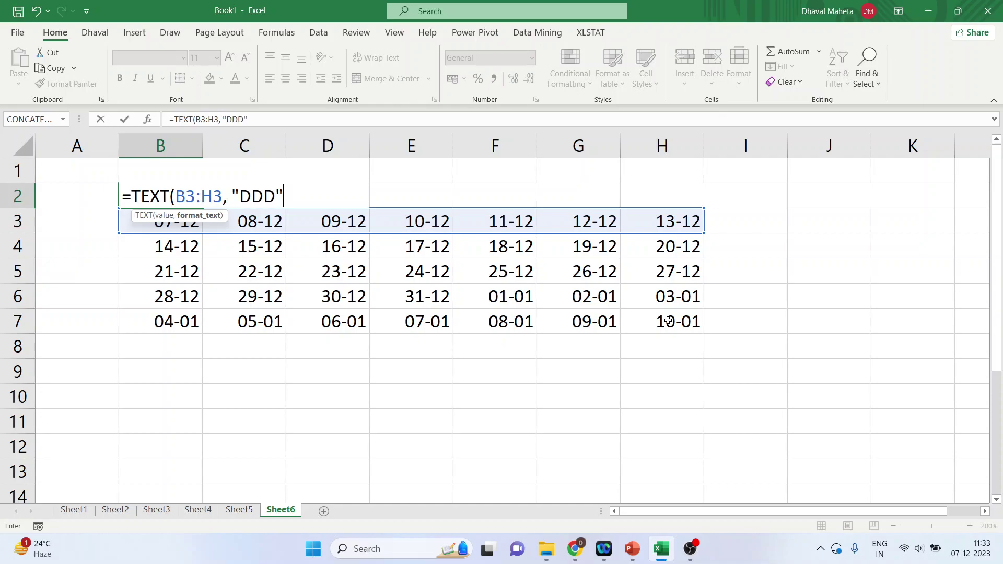
{"action": "type", "text": ")"}
{"action": "key", "text": "Return"}
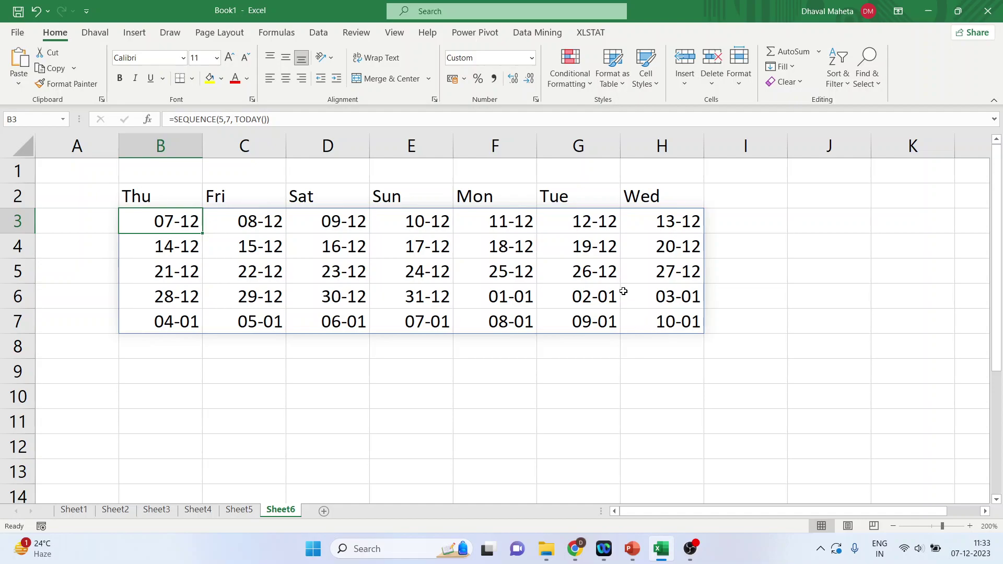
Apply a Red-Yellow-Green colour scale to the date grid B3:H7
{"action": "left_click", "coordinate": [161, 200]}
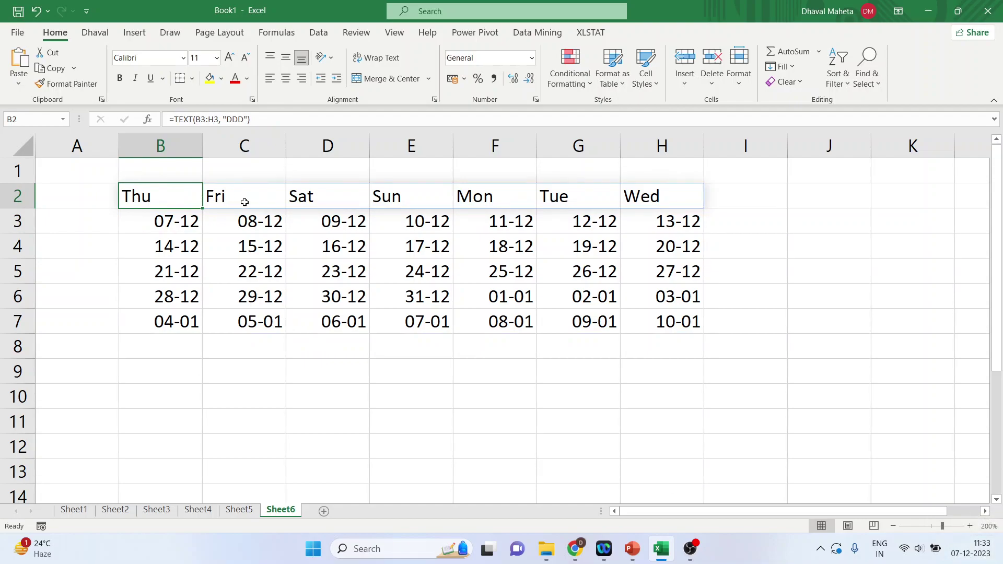
{"action": "key", "text": "Down"}
{"action": "key", "text": "ctrl+shift+End"}
{"action": "key", "text": "ctrl+minus"}
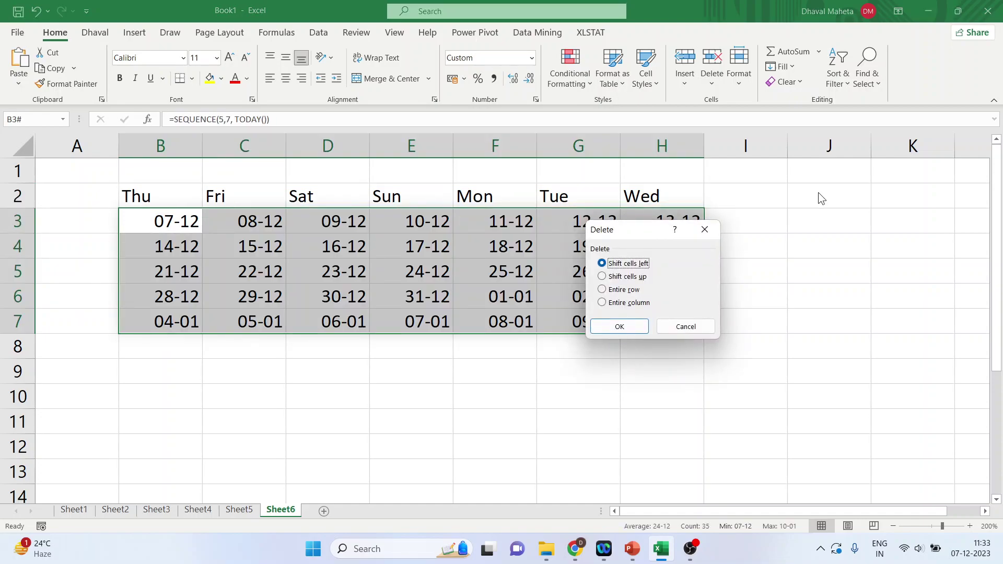
{"action": "left_click", "coordinate": [678, 328]}
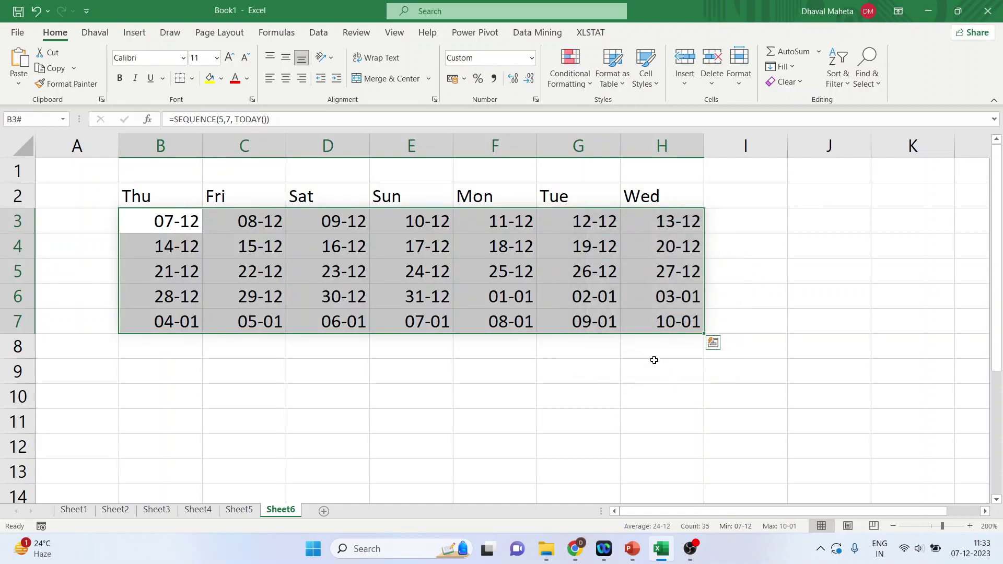
{"action": "left_click", "coordinate": [587, 85]}
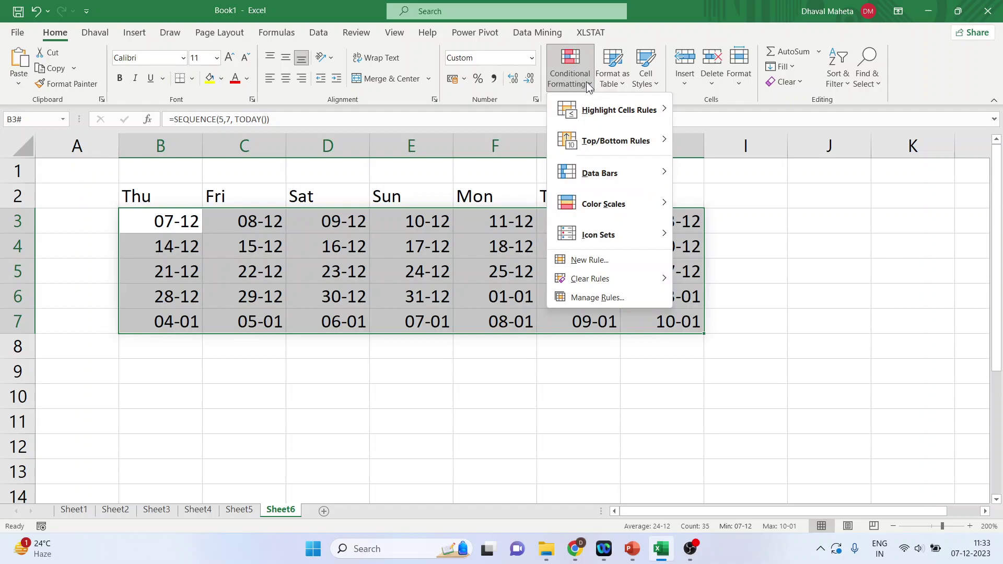
{"action": "mouse_move", "coordinate": [614, 205]}
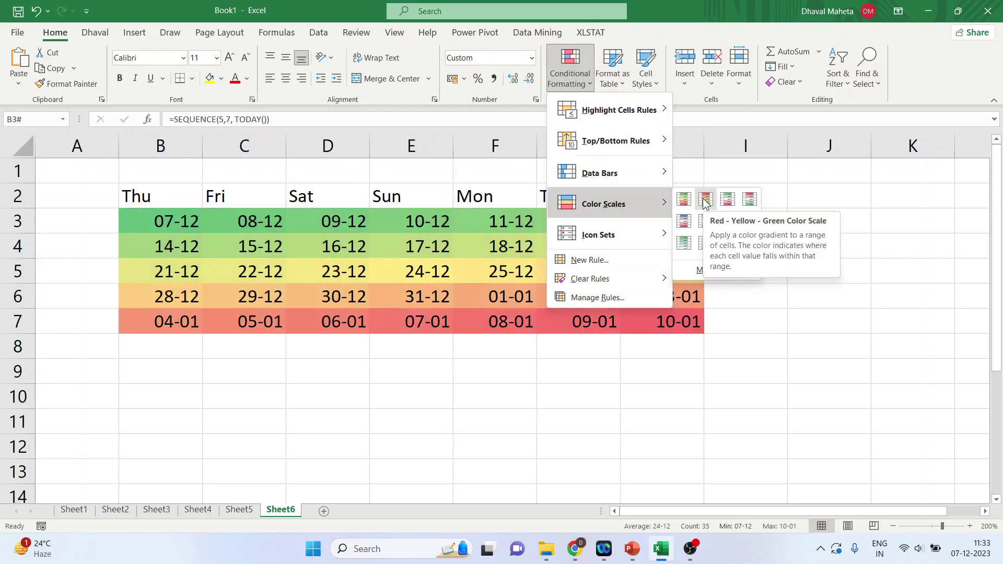
{"action": "left_click", "coordinate": [705, 199]}
{"action": "left_click", "coordinate": [791, 371]}
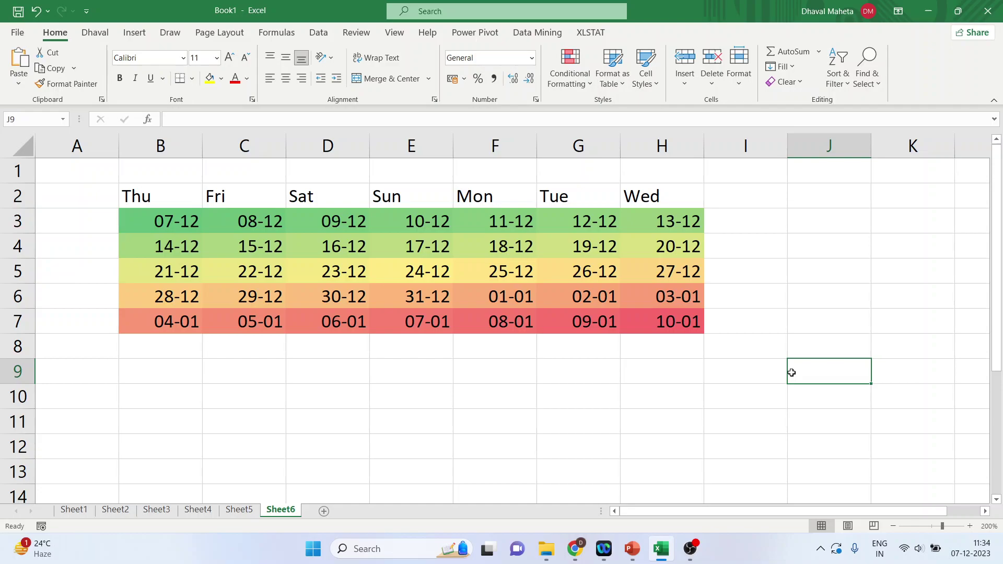
{"action": "key", "text": "ctrl+minus"}
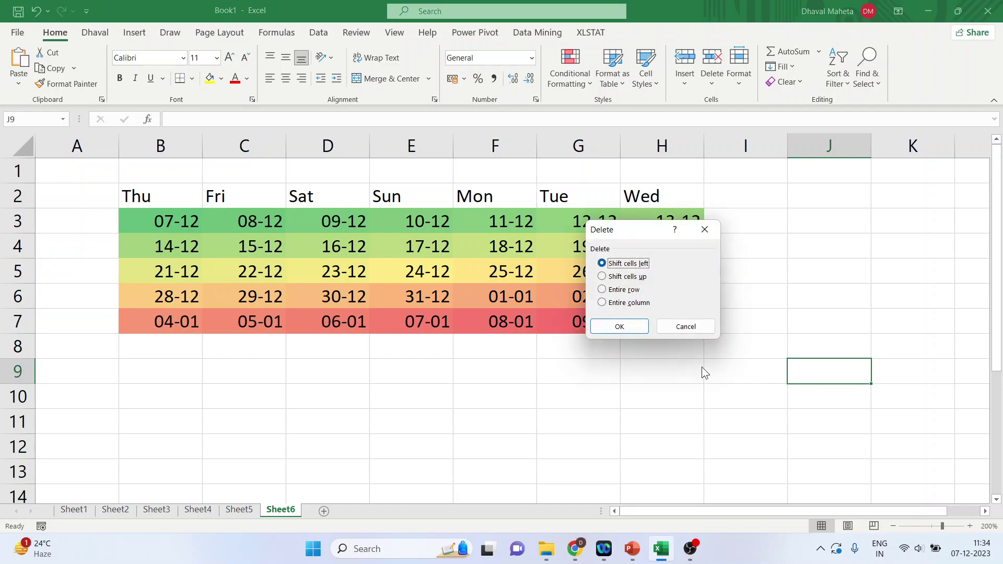
Switch to PowerPoint and display slide 3, the Thank you slide
{"action": "left_click", "coordinate": [692, 325]}
{"action": "left_click", "coordinate": [631, 541]}
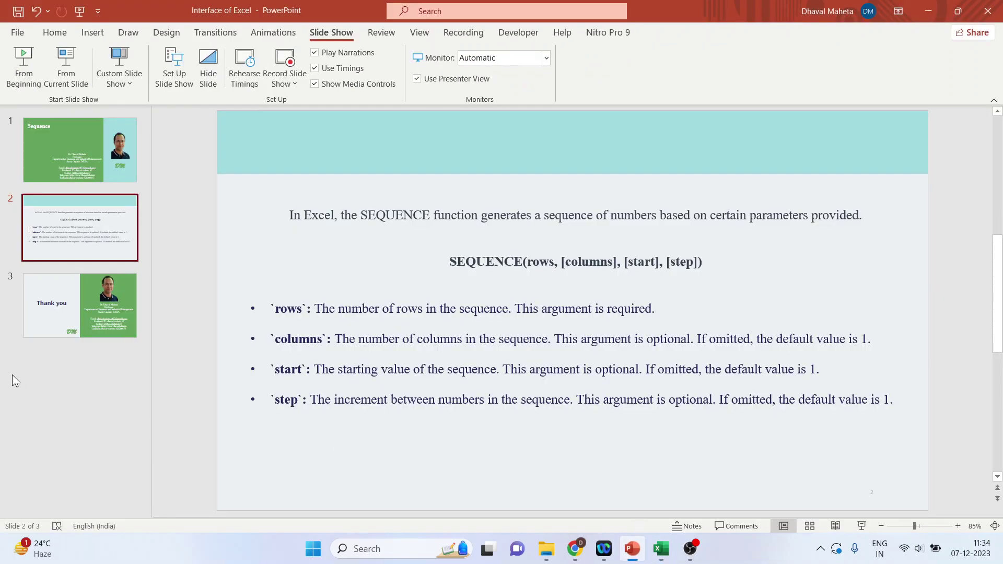
{"action": "left_click", "coordinate": [63, 313]}
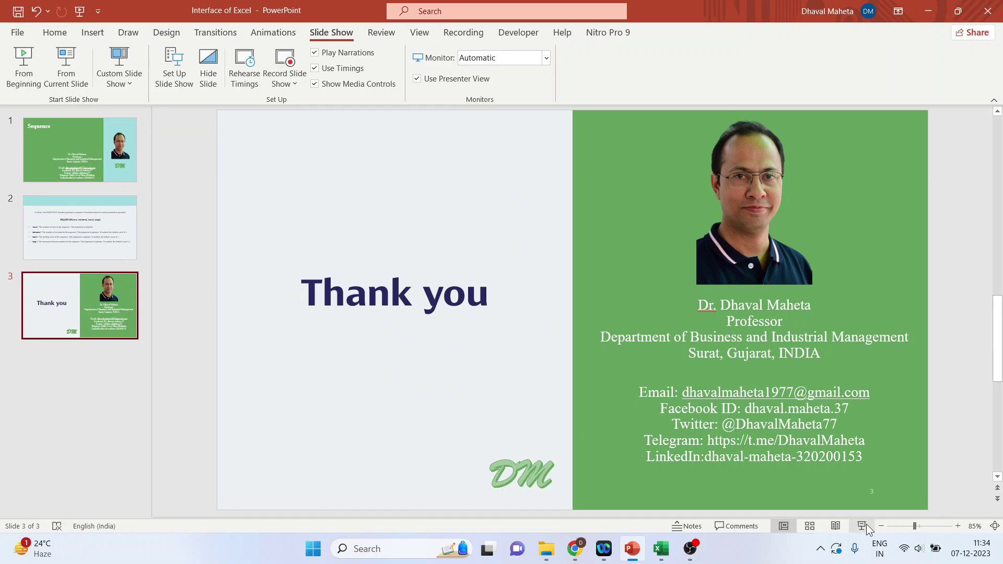